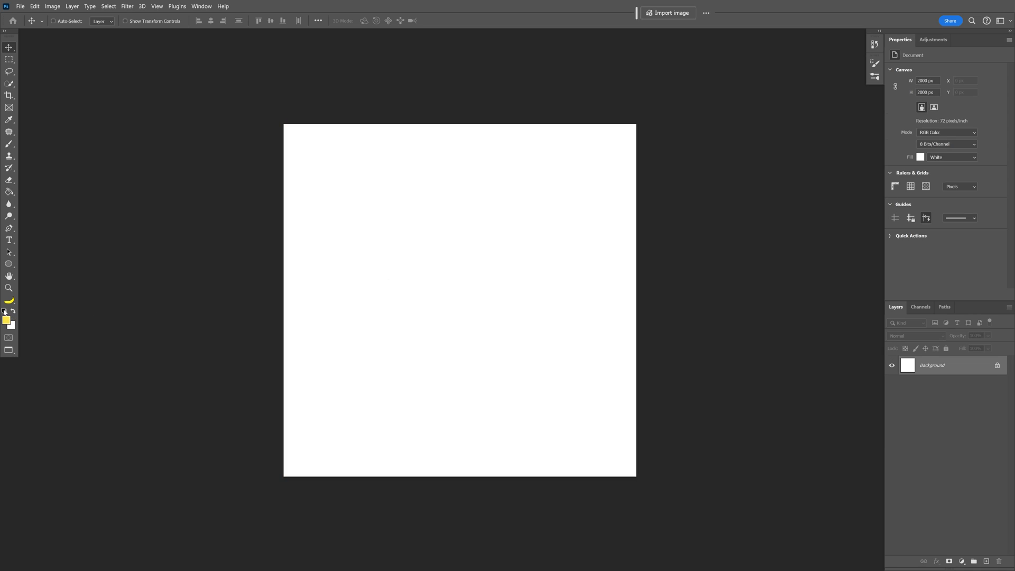
Draw a large black circle with the Ellipse Tool
left_click(9, 263)
right_click(9, 263)
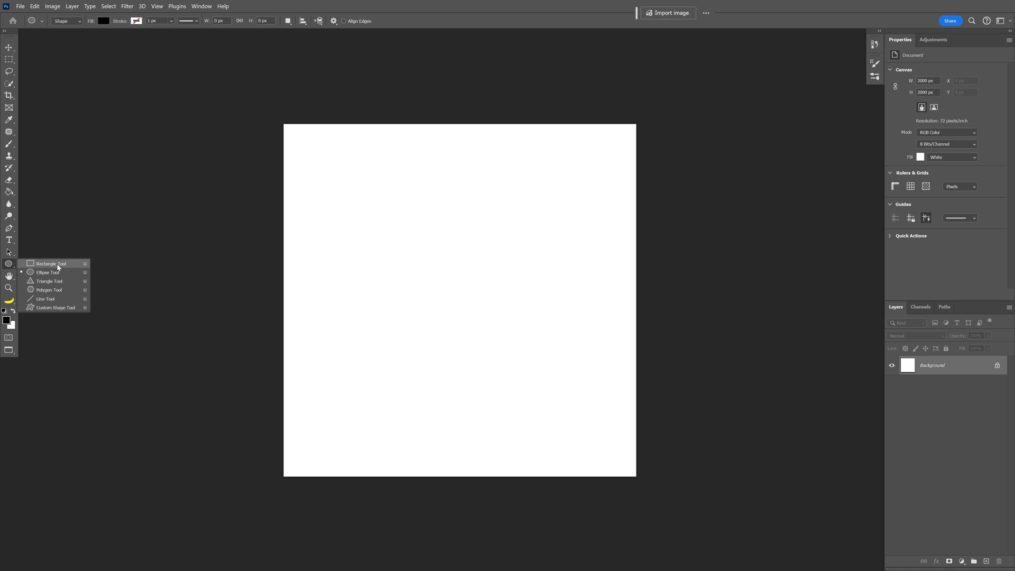
left_click(42, 275)
left_click_drag(320, 154, 612, 426)
Centre the circle horizontally and vertically on the canvas, then deselect
key("ctrl+a")
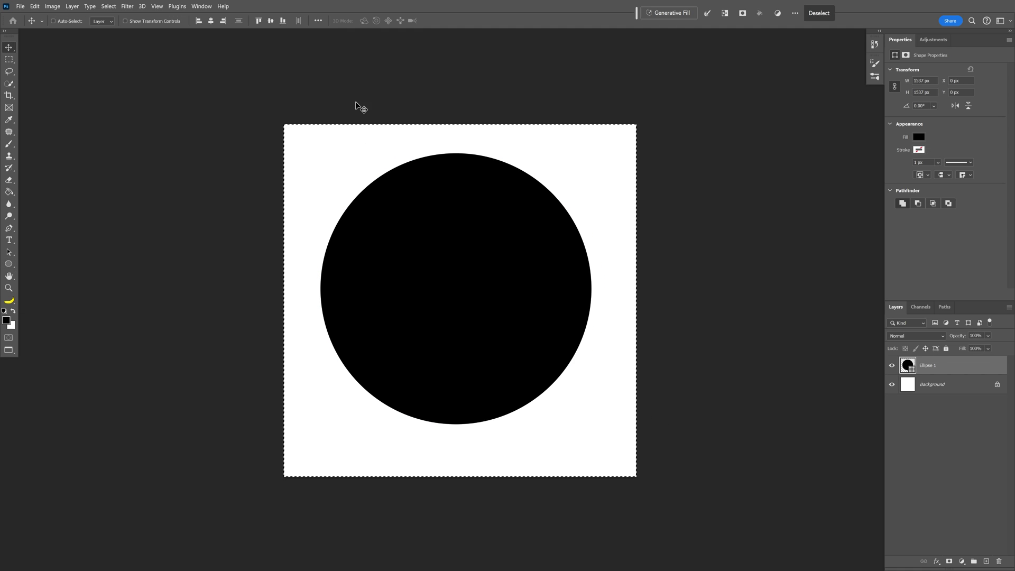
key("v")
left_click(211, 21)
left_click(270, 21)
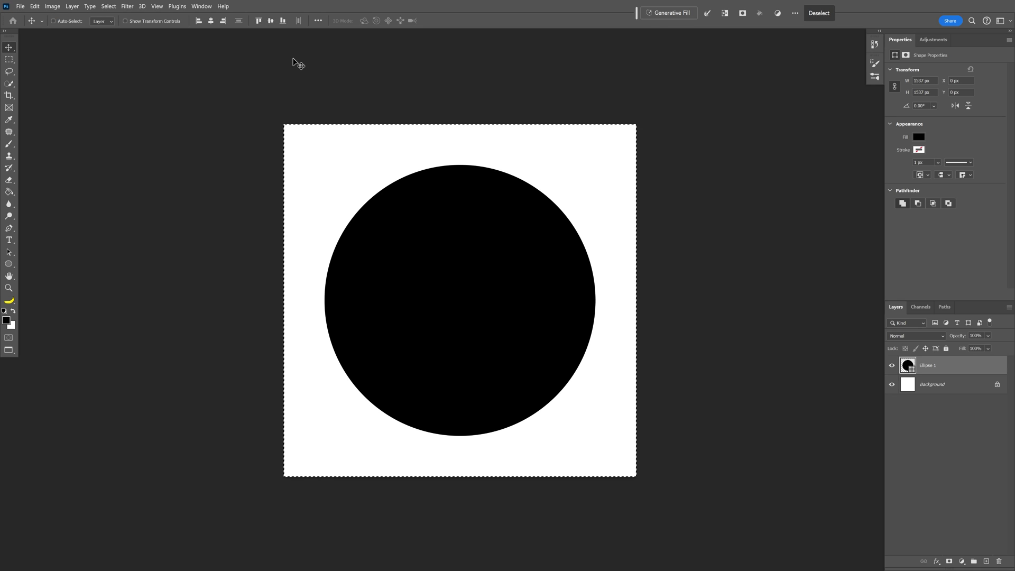
key("ctrl+d")
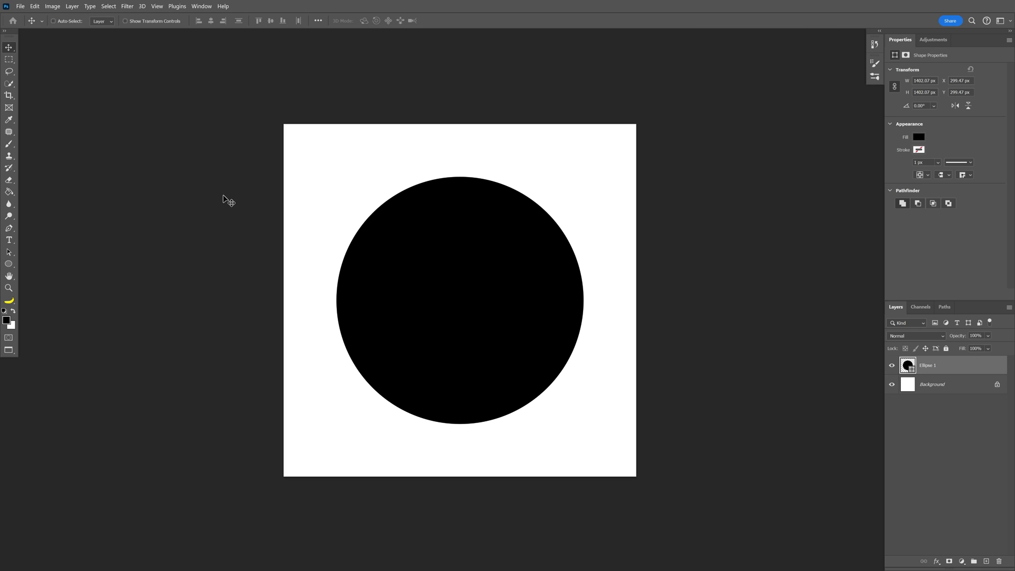
With the Curvature Pen, pull the left anchor inward and drag a new lower point toward the lower left
left_click(9, 228)
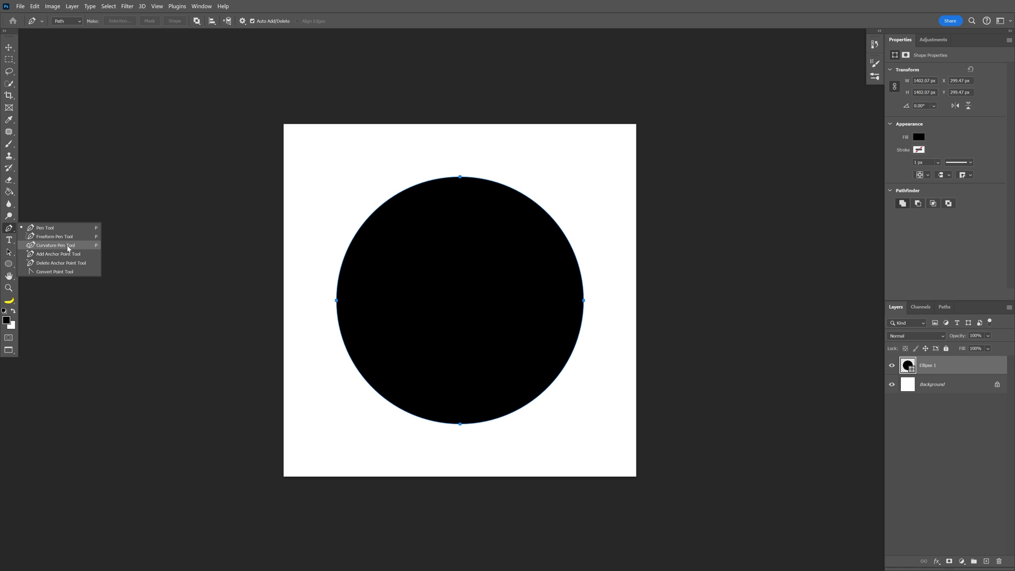
left_click(73, 246)
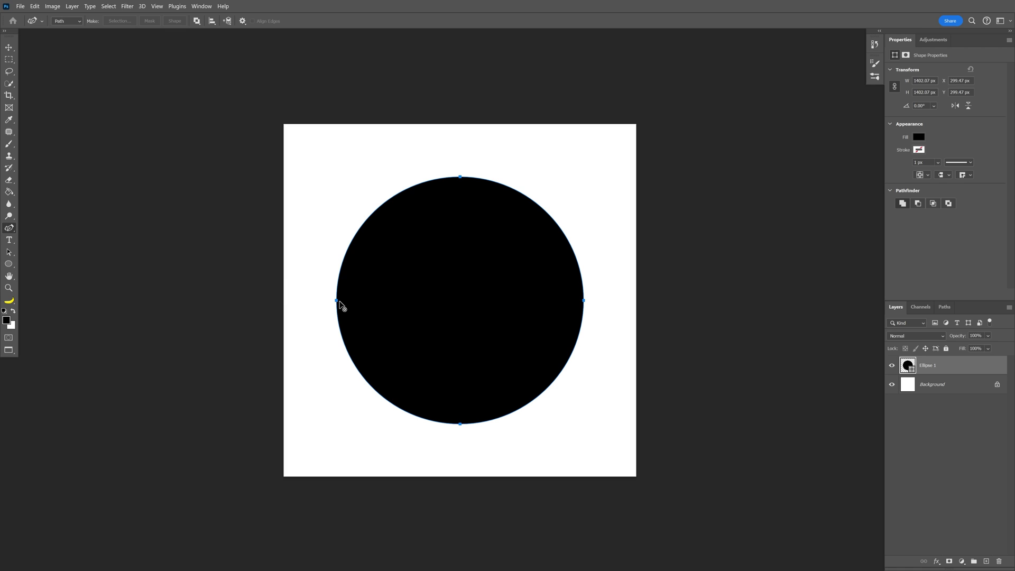
left_click_drag(337, 302, 501, 249)
left_click(498, 329)
left_click_drag(495, 338, 430, 352)
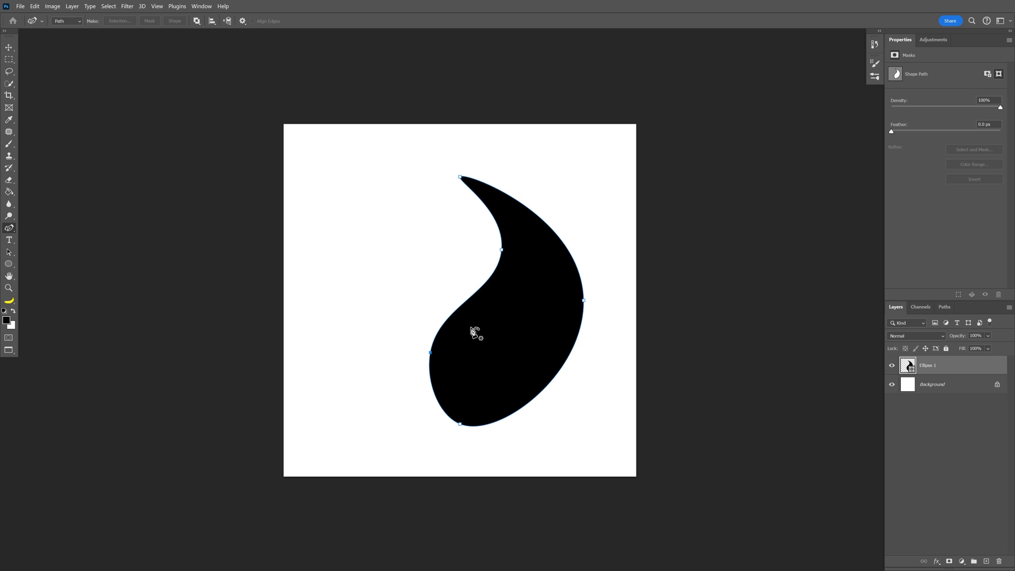
Refine the lower-left and bottom curve handles with the Pen Tool into a pointed teardrop
right_click(9, 229)
left_click(53, 232)
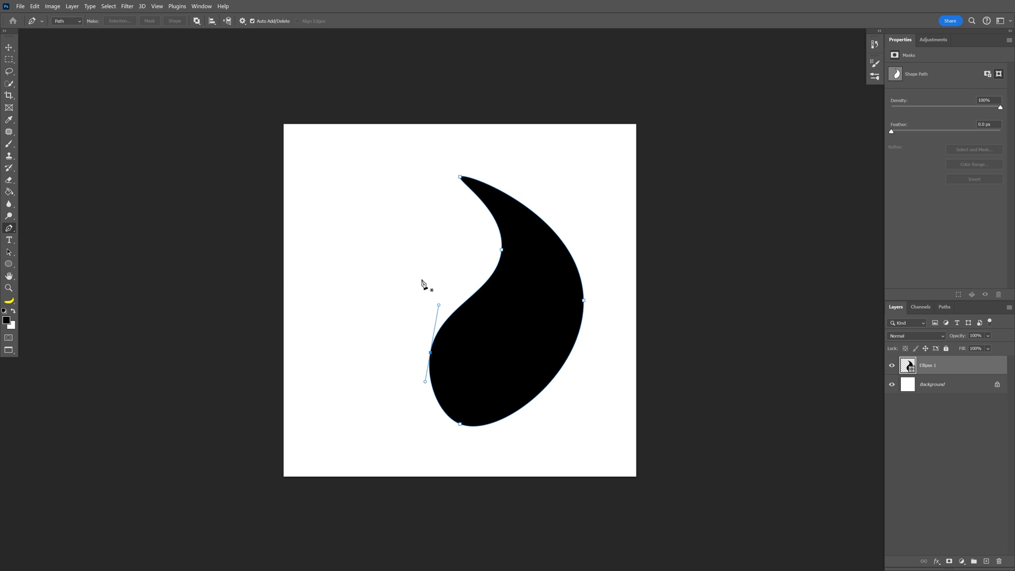
mouse_move(439, 308)
left_mouse_down()
mouse_move(430, 322)
mouse_move(442, 303)
left_mouse_up()
left_click_drag(432, 357, 424, 356)
left_click_drag(460, 425, 528, 437)
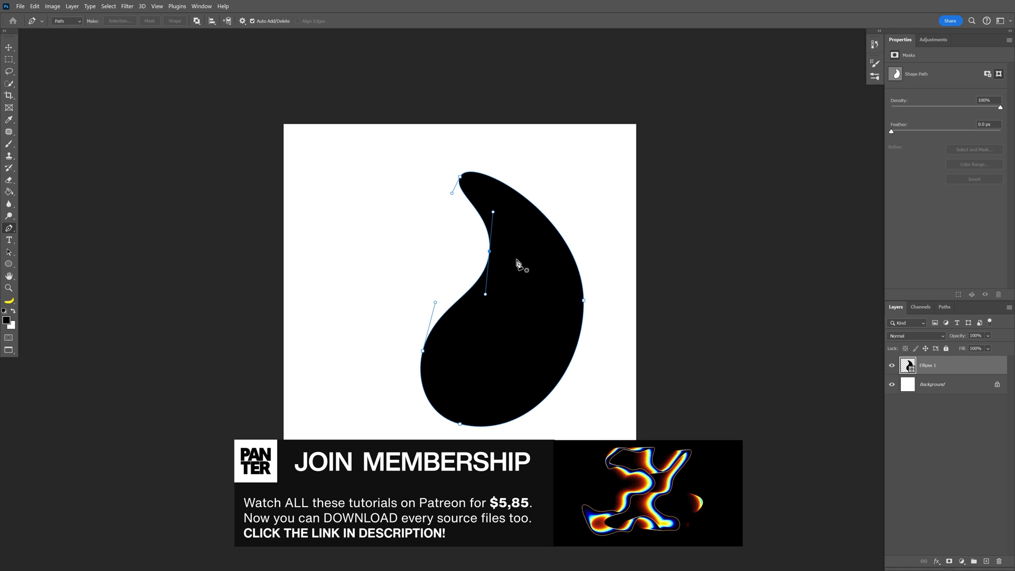
Convert Ellipse 1 to a smart object and apply a Spin Radial Blur at amount 100
key("v")
left_click(126, 6)
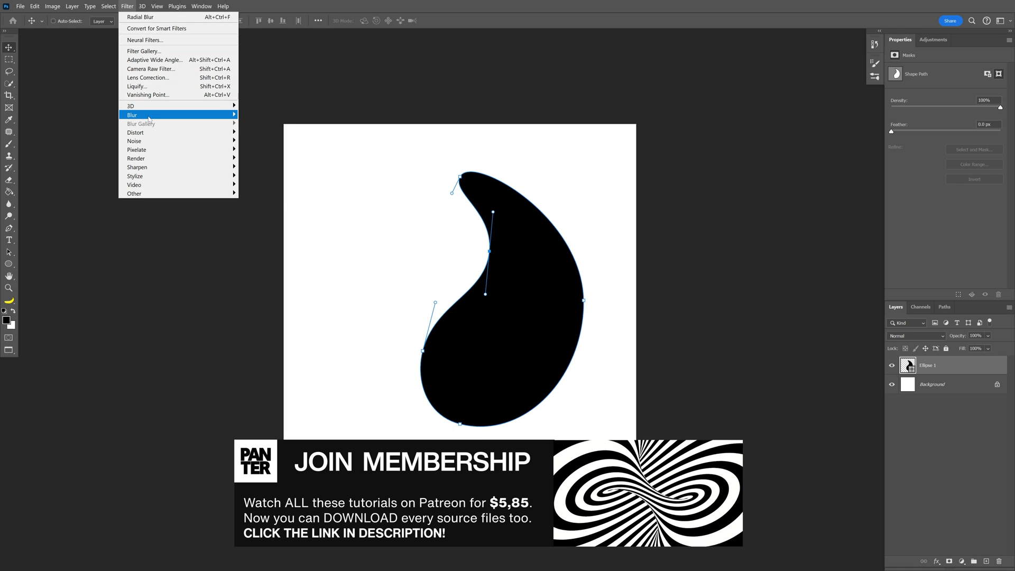
mouse_move(175, 114)
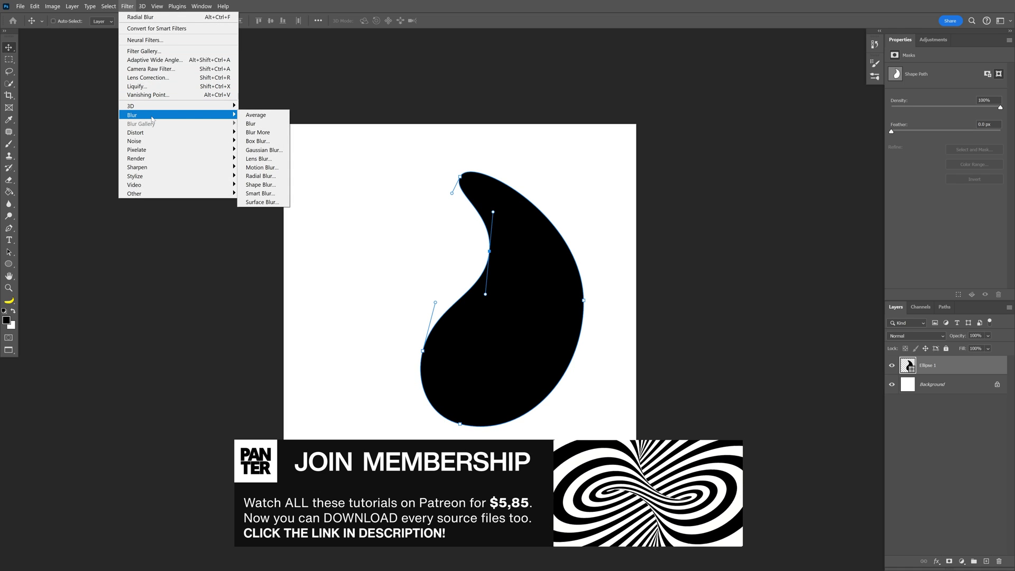
left_click(270, 176)
left_click(521, 220)
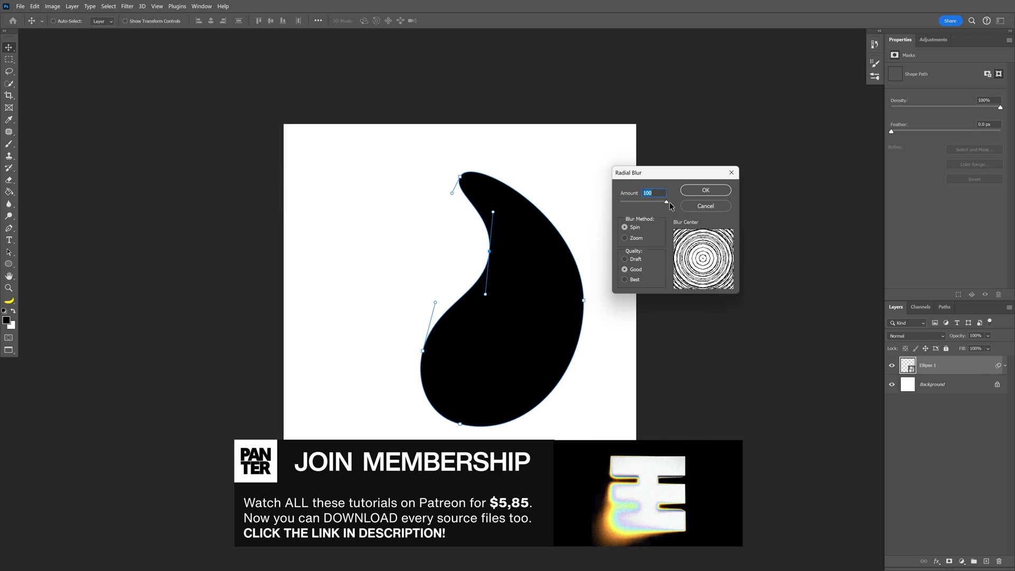
left_click(703, 191)
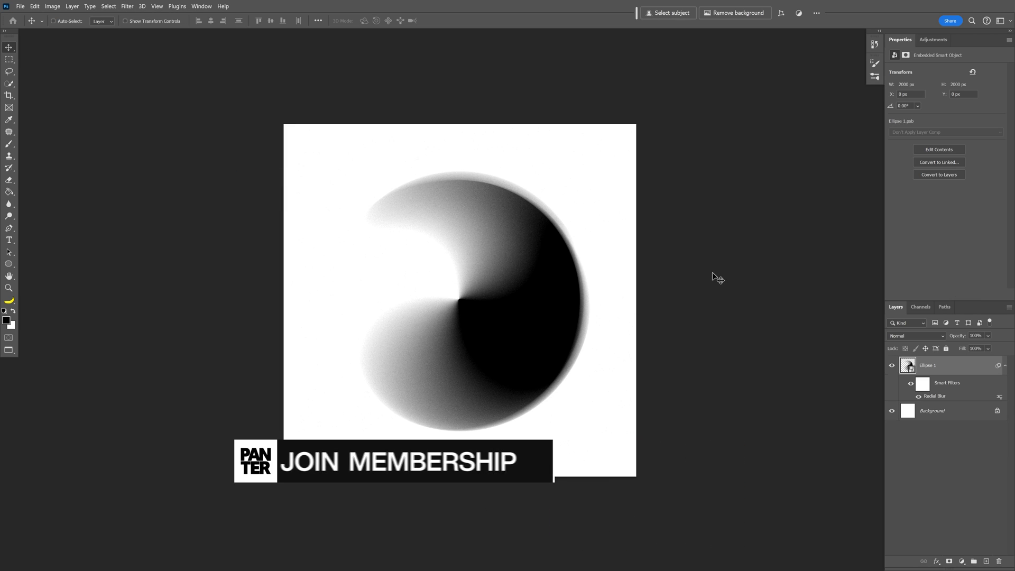
Convert the Background layer into a smart object together with the swirl
left_click(951, 416)
right_click(950, 417)
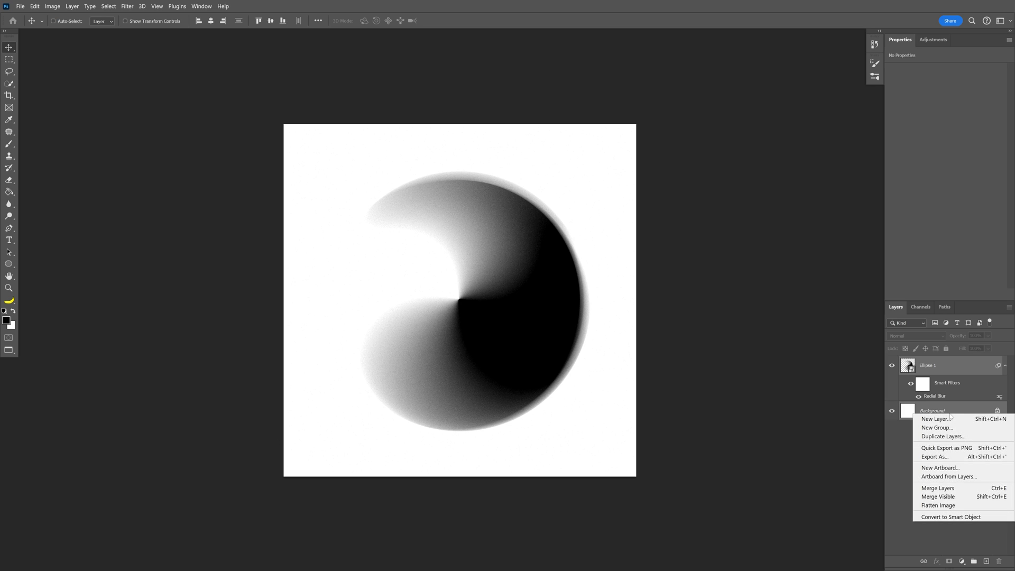
left_click(970, 516)
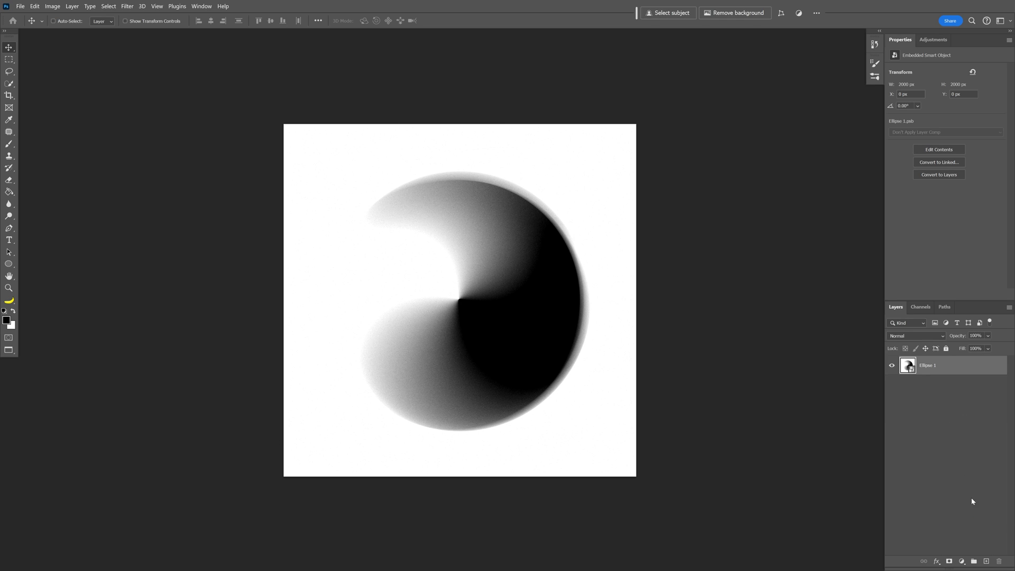
Add a #f8f8f8 Solid Color fill layer and move it beneath Ellipse 1
left_click(962, 562)
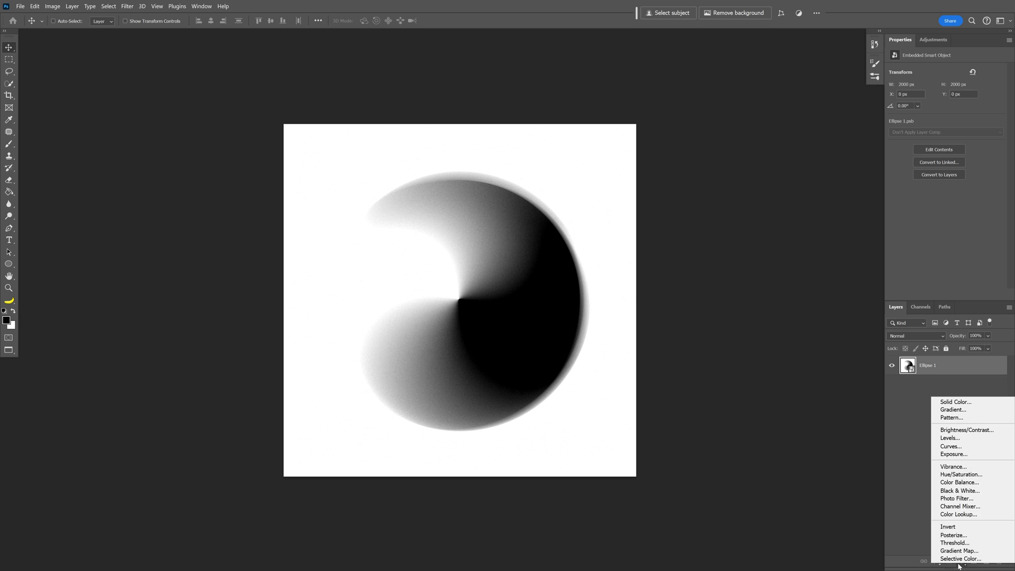
left_click(955, 402)
left_click(739, 257)
left_click_drag(739, 257, 712, 244)
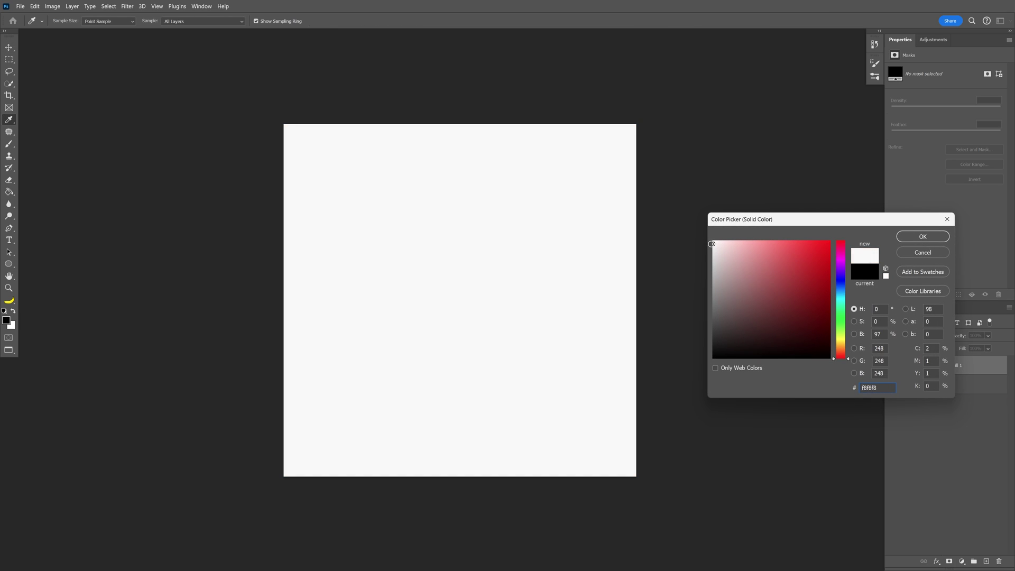
left_click(935, 236)
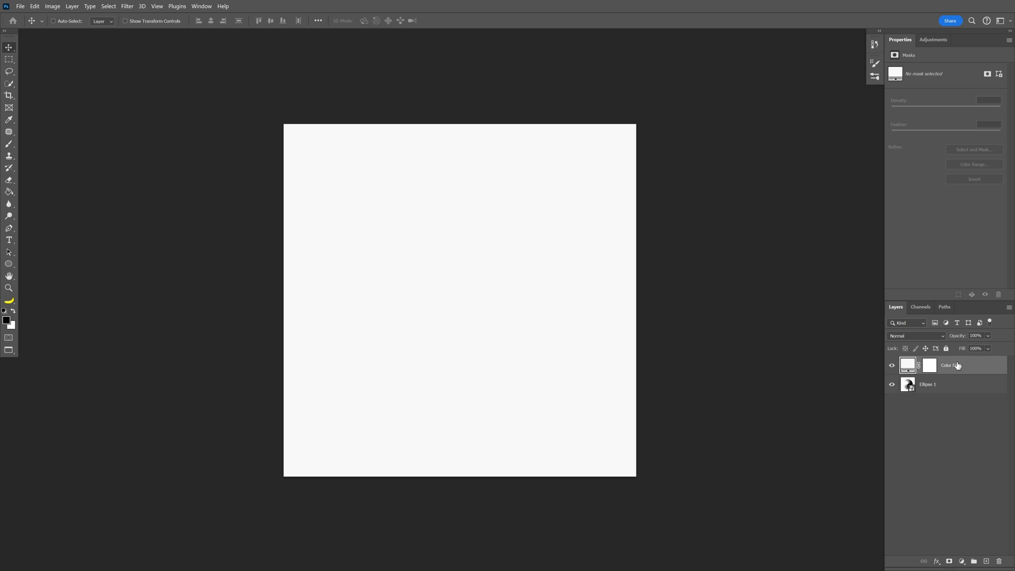
left_click_drag(958, 365, 962, 400)
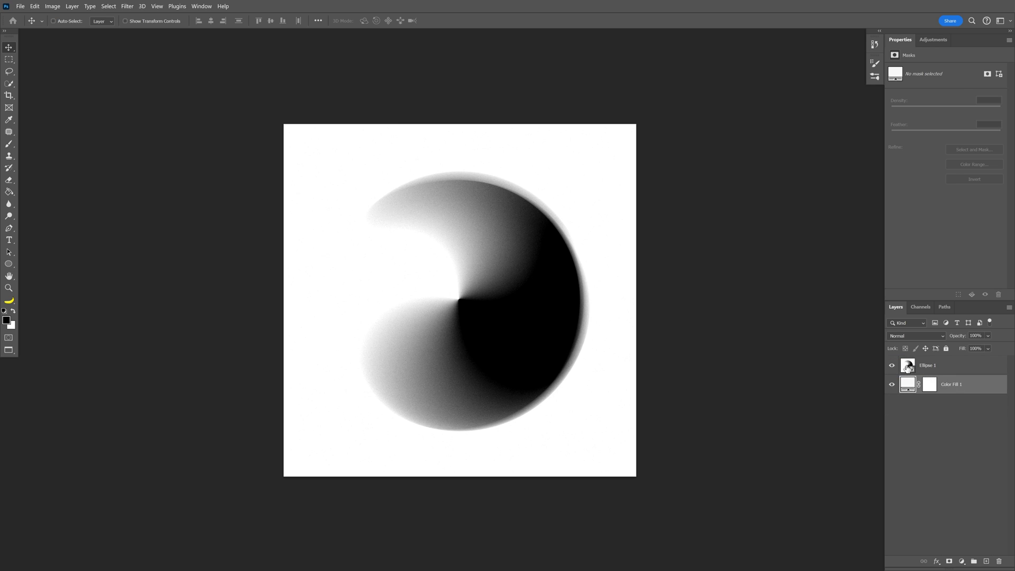
left_click(909, 369)
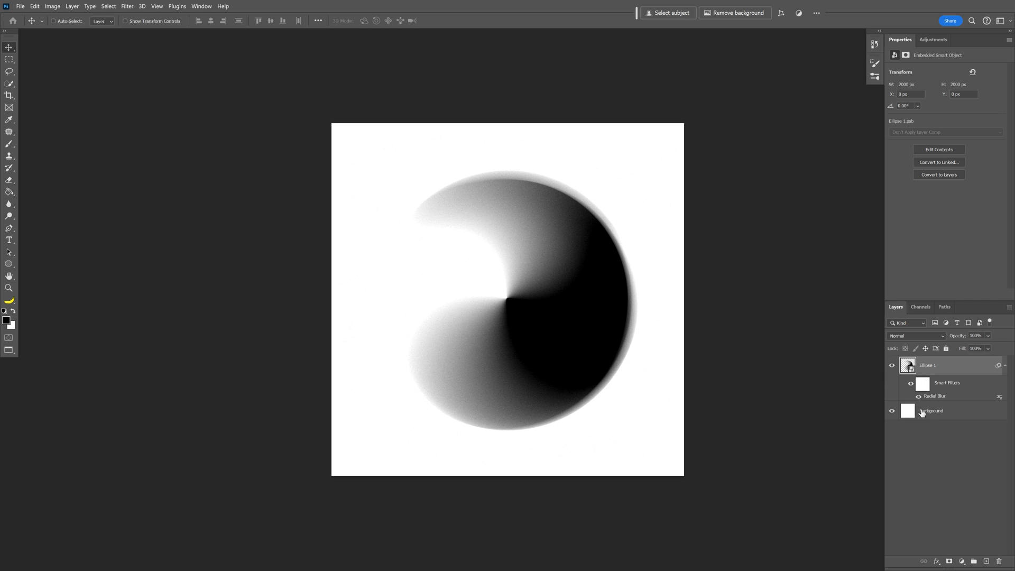
Delete the Background layer in Ellipse 1.psb, save, and return to Untitled-1's Color Fill 1 layer
left_click(931, 414)
key("Delete")
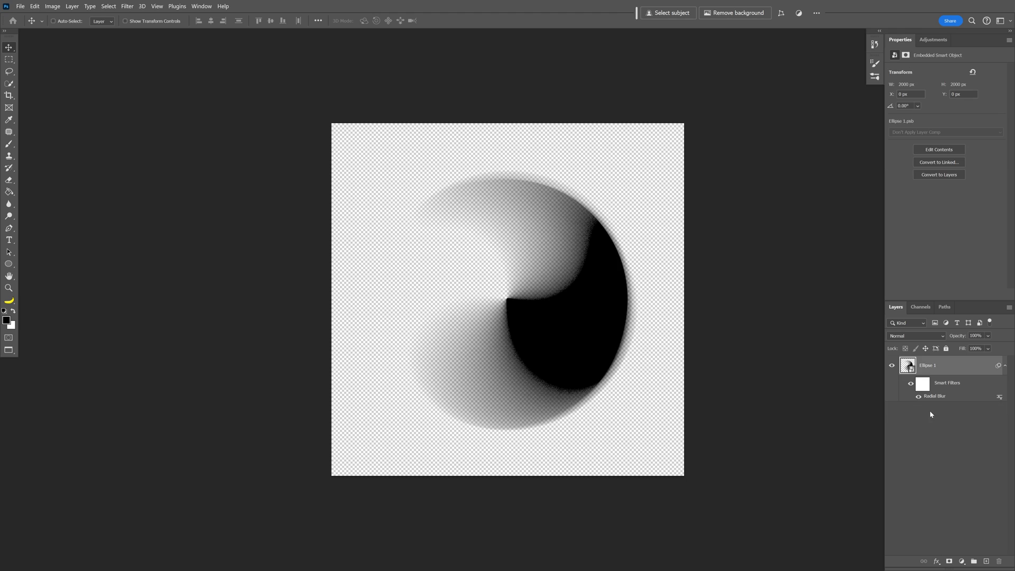
left_click(23, 6)
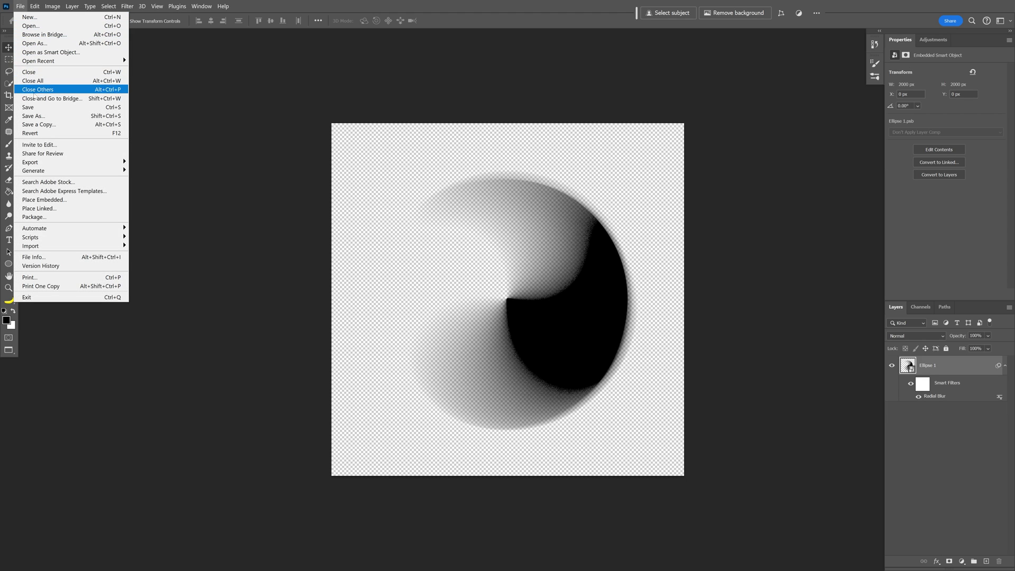
left_click(36, 106)
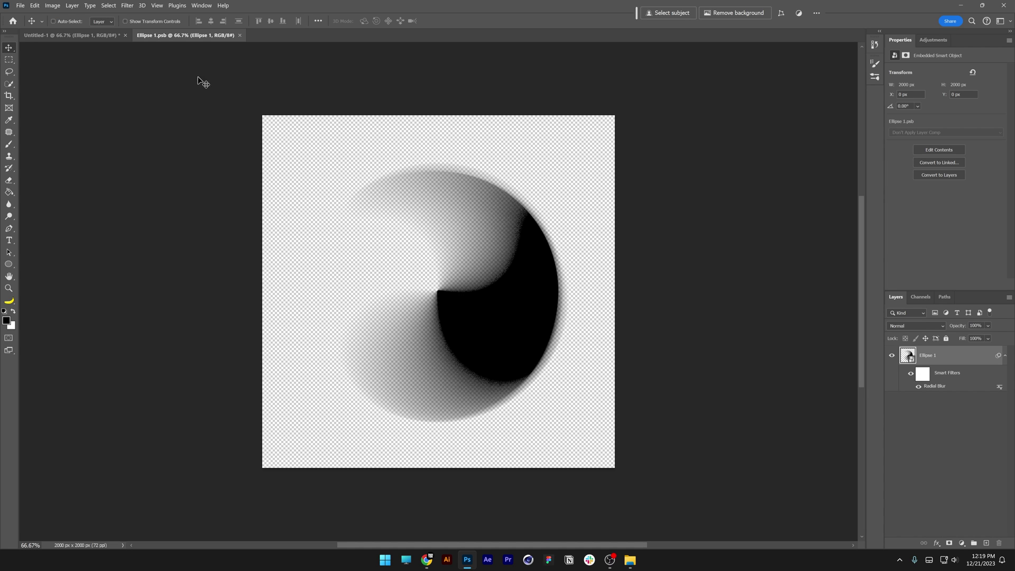
left_click(87, 37)
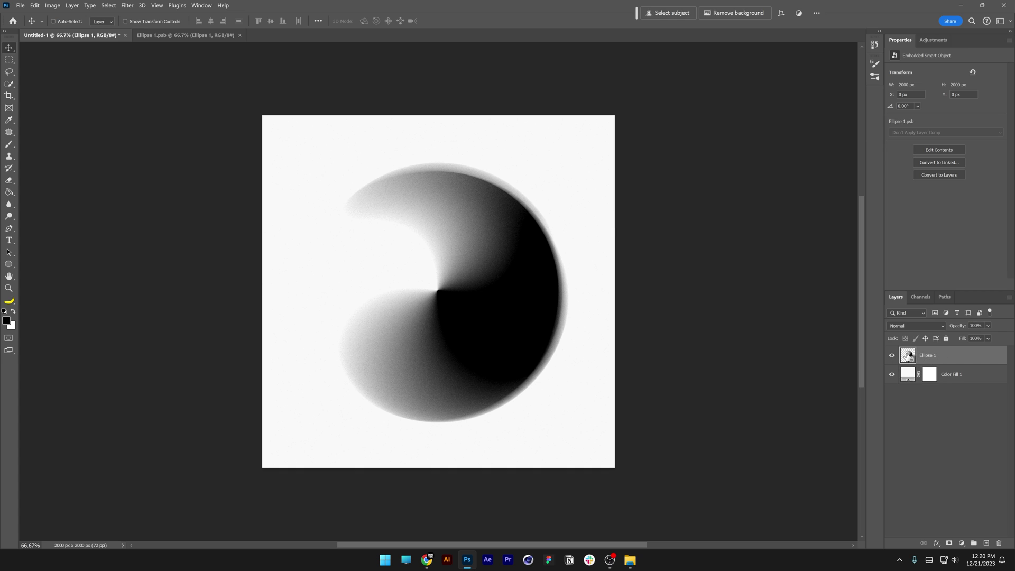
left_click(909, 375)
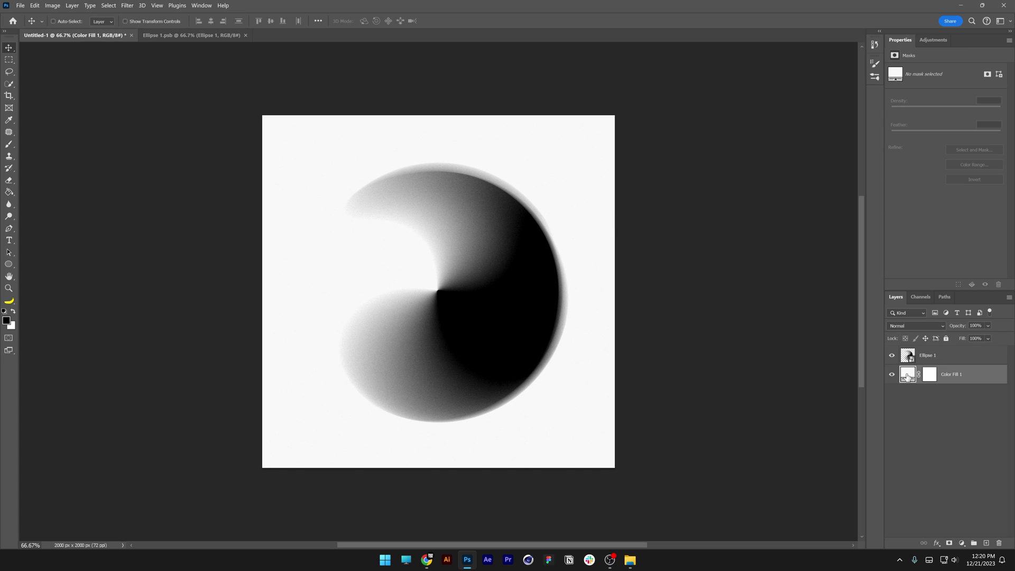
Reposition Ellipse 1 and scale it down to about 86%
key("f")
left_click(934, 367)
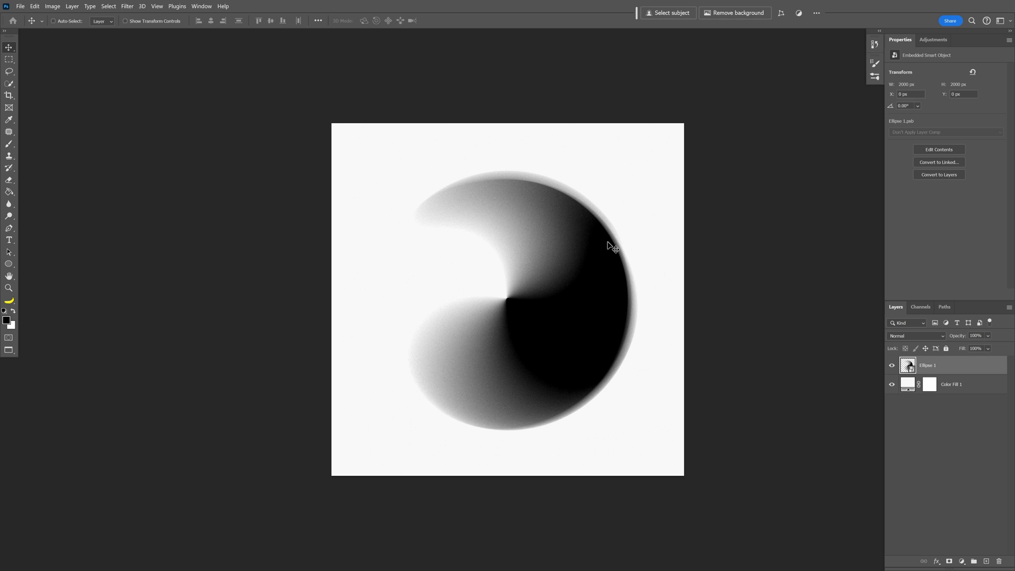
left_click_drag(512, 217, 537, 243)
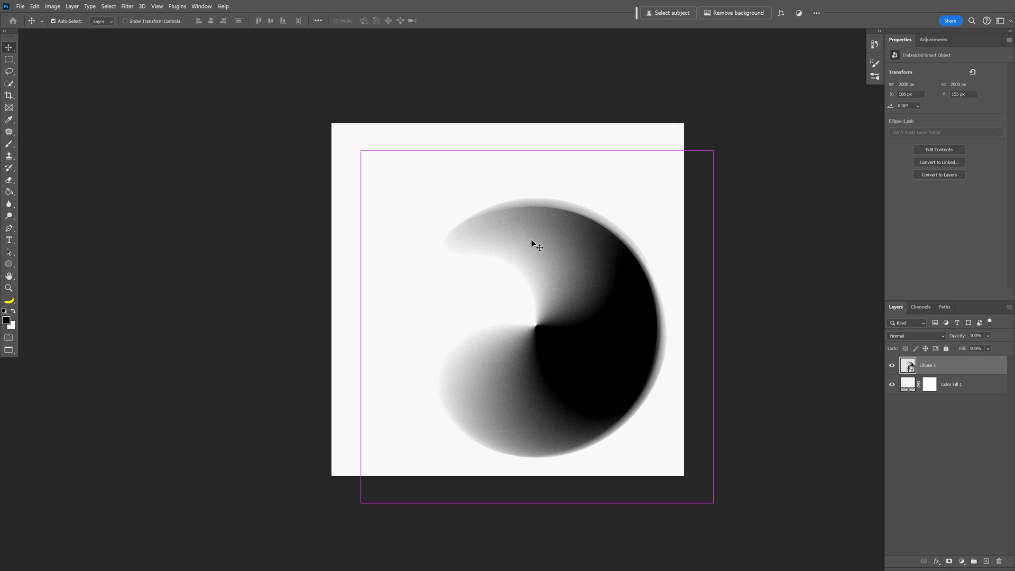
key("ctrl+t")
left_click_drag(356, 150, 398, 195)
left_click_drag(608, 282, 601, 279)
key("Return")
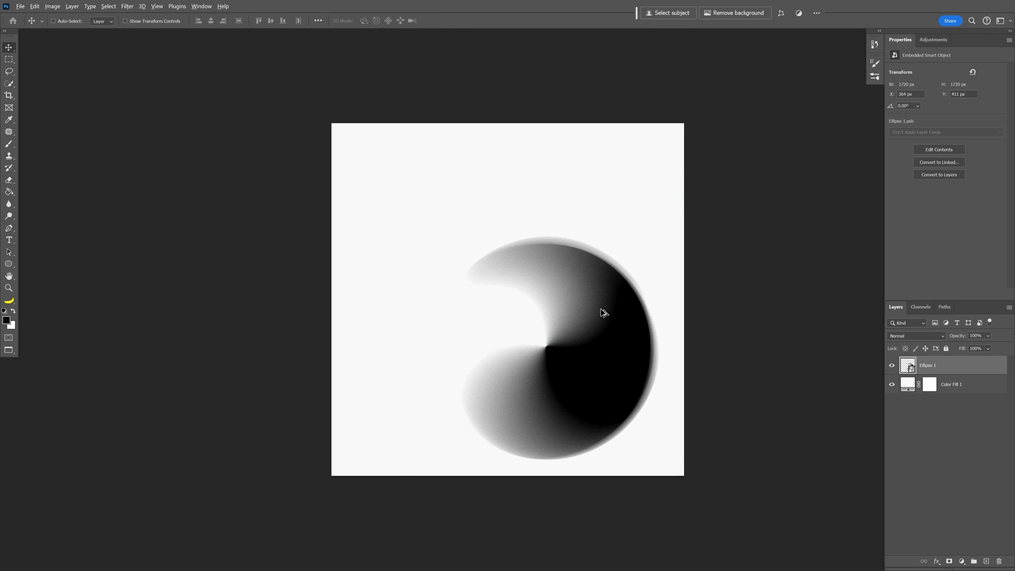
Duplicate the ellipse, rotate the copy 180° and flip it vertically to form an S
left_click_drag(598, 317, 559, 232)
key("ctrl+t")
left_click_drag(669, 108, 419, 344)
left_click_drag(517, 208, 492, 209)
right_click(536, 310)
left_click(558, 484)
key("Return")
Select both ellipse layers and group them into Group 1
key("ctrl+plus")
left_click(657, 329, "shift")
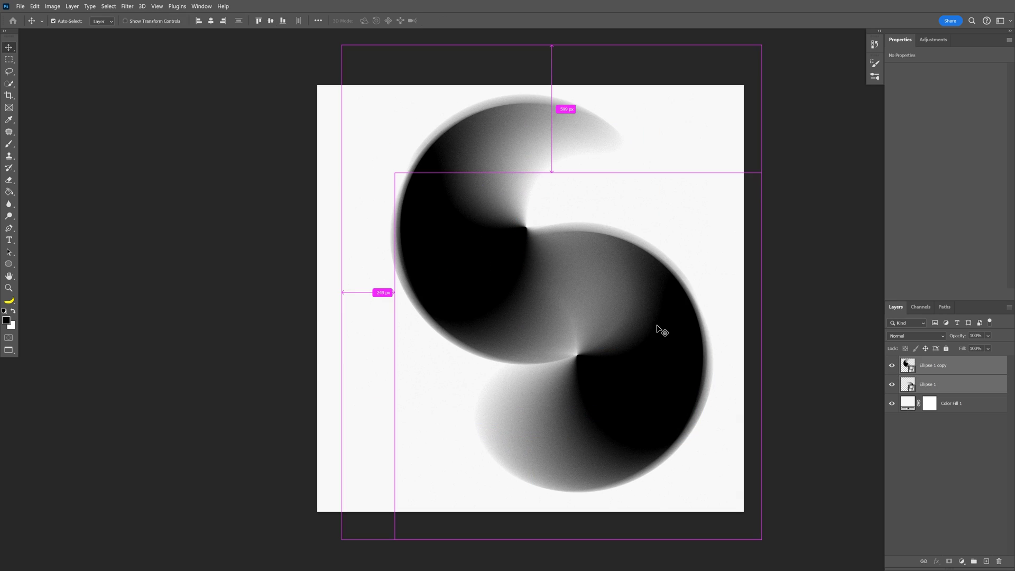
key("ctrl+g")
Centre the swirl group horizontally and rename it Blur
left_click(902, 361)
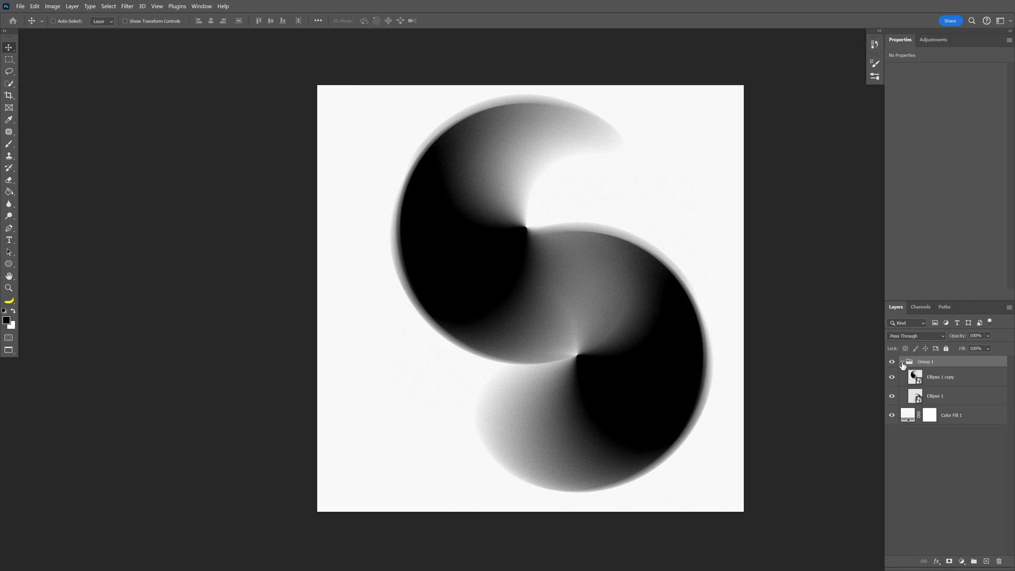
left_click(902, 362)
left_click_drag(695, 334, 671, 334)
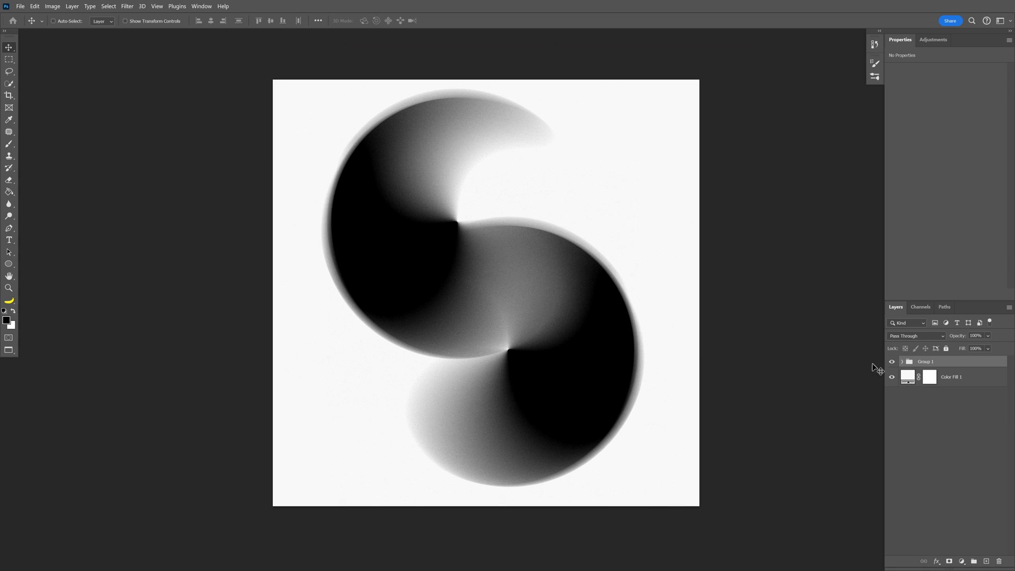
double_click(922, 362)
type("Blur")
key("Return")
Add a new layer above Blur and paint soft magenta brush dabs over the centre
left_click(986, 561)
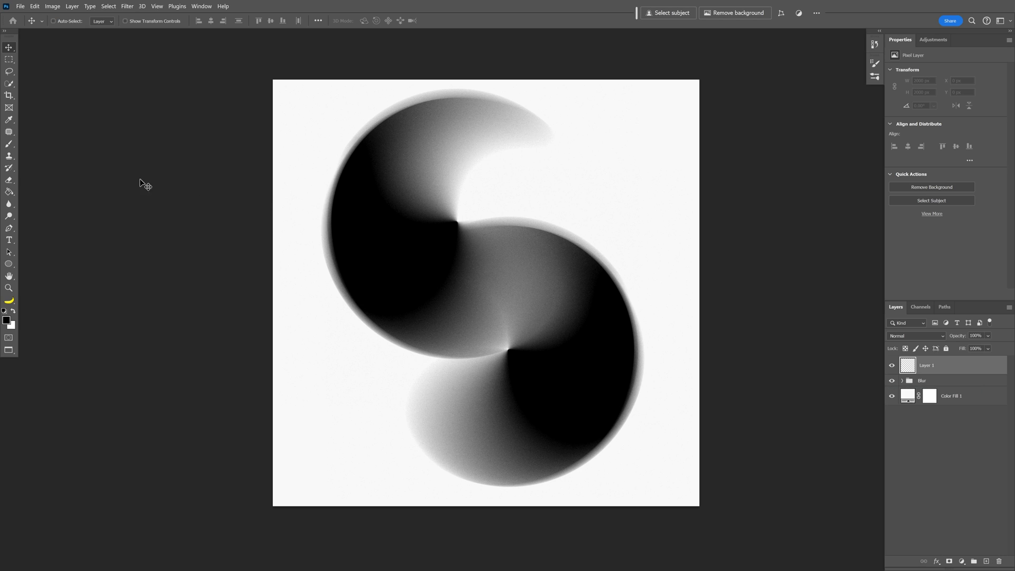
left_click(9, 144)
left_click(6, 320)
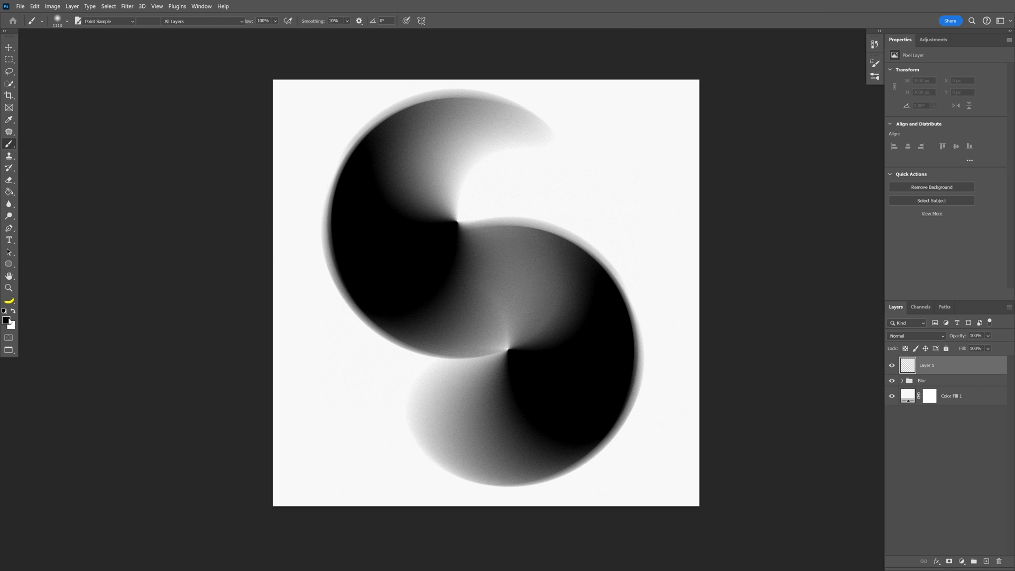
left_click(827, 264)
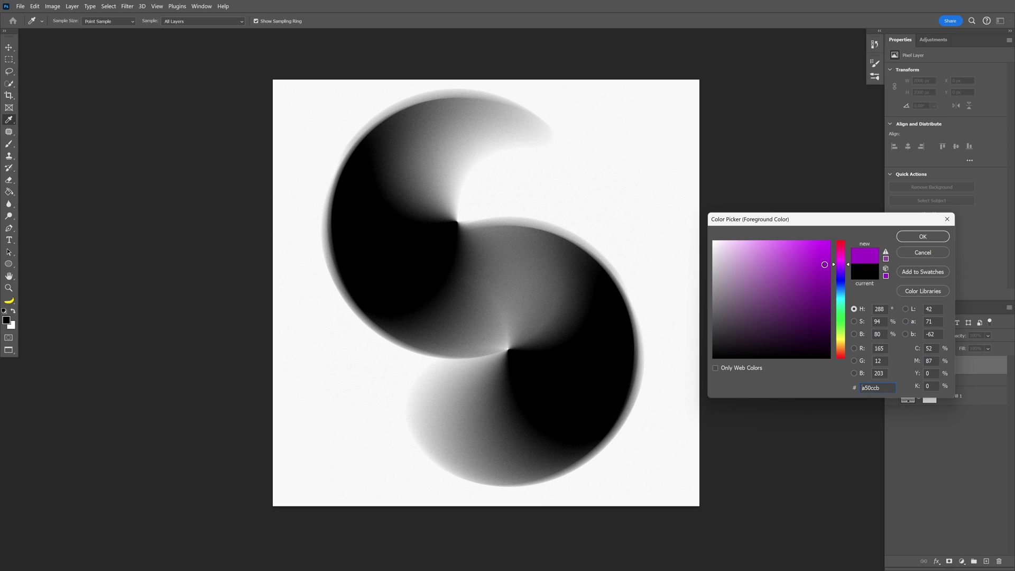
left_click(923, 237)
left_click(507, 288)
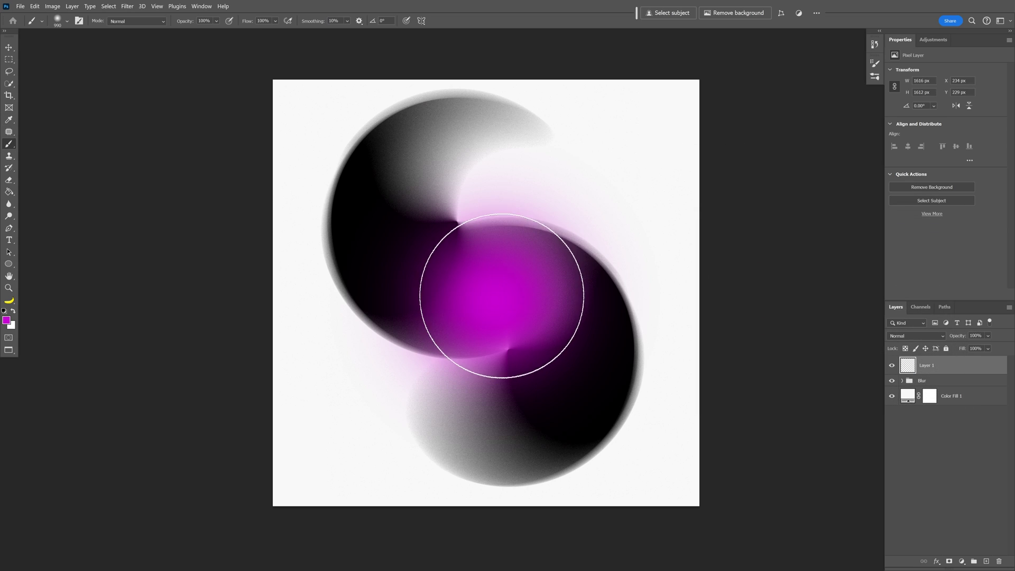
left_click(534, 264)
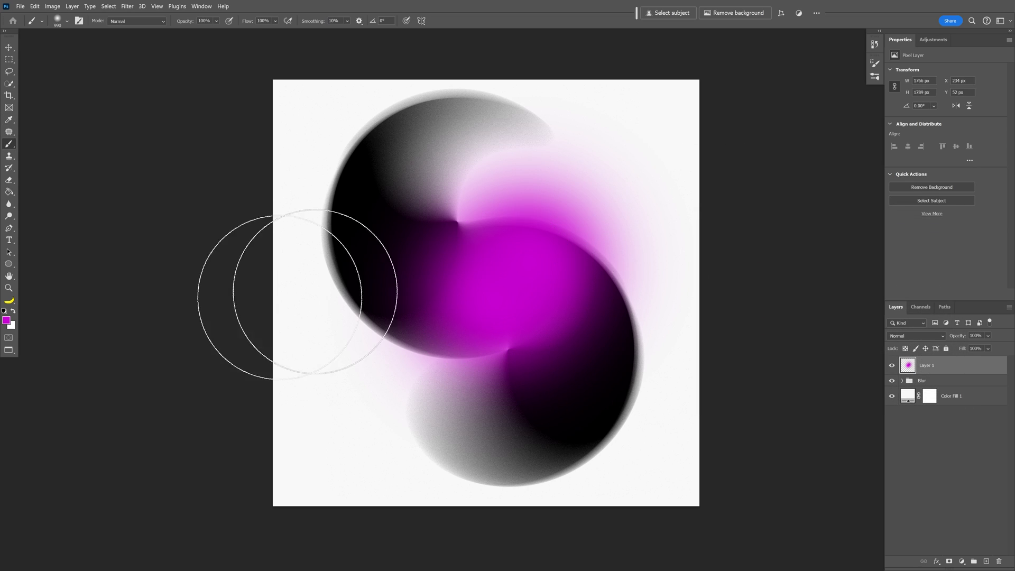
Paint deep blue strokes at the left and lower right, and a yellow stroke along the top
left_click(7, 320)
left_click(822, 246)
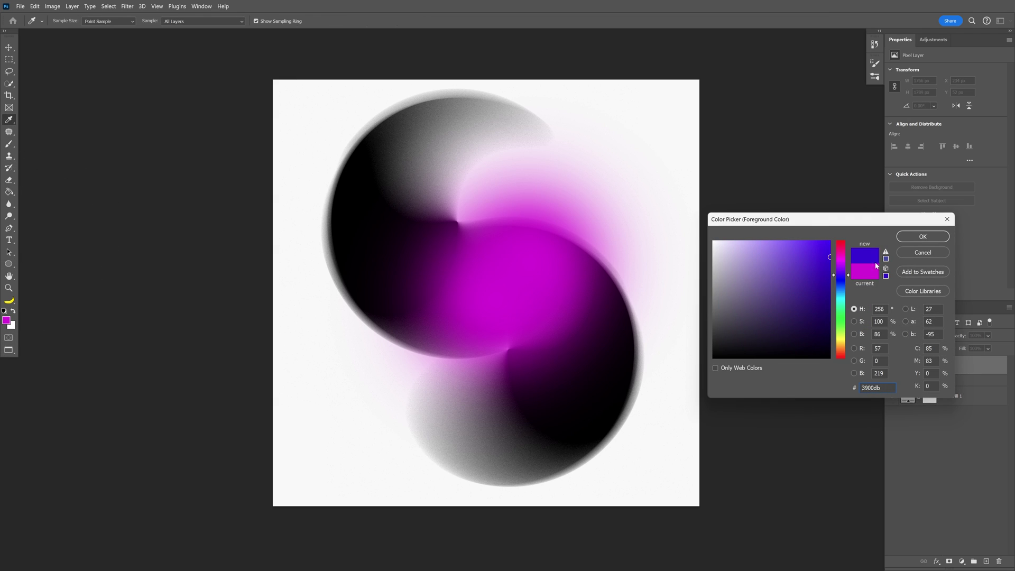
left_click(923, 237)
left_click_drag(348, 267, 388, 284)
left_click(608, 391)
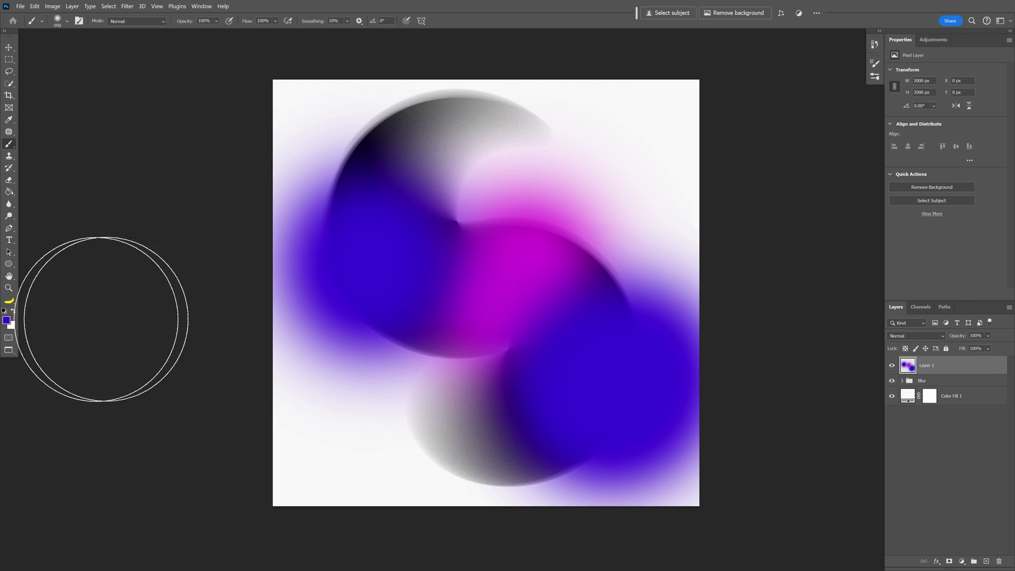
left_click(6, 320)
left_click(840, 342)
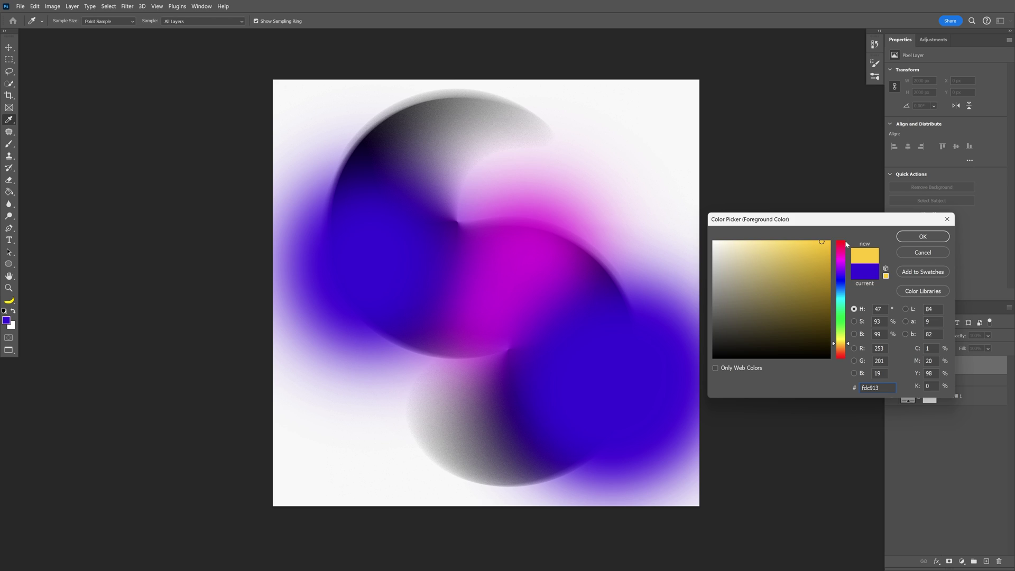
left_click(923, 236)
mouse_move(529, 103)
left_mouse_down()
mouse_move(415, 102)
mouse_move(453, 143)
mouse_move(476, 149)
left_mouse_up()
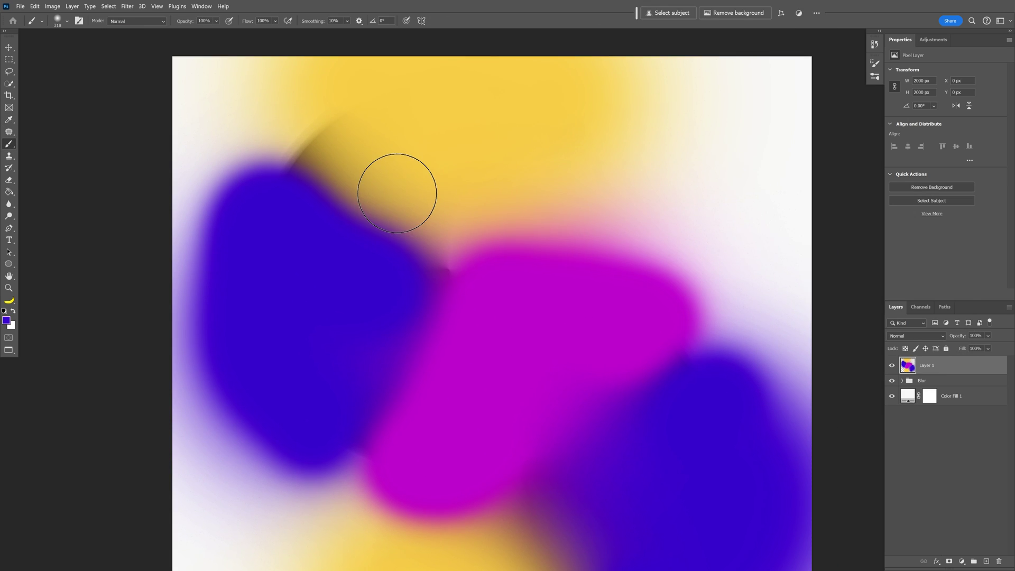
left_click(326, 149, "alt")
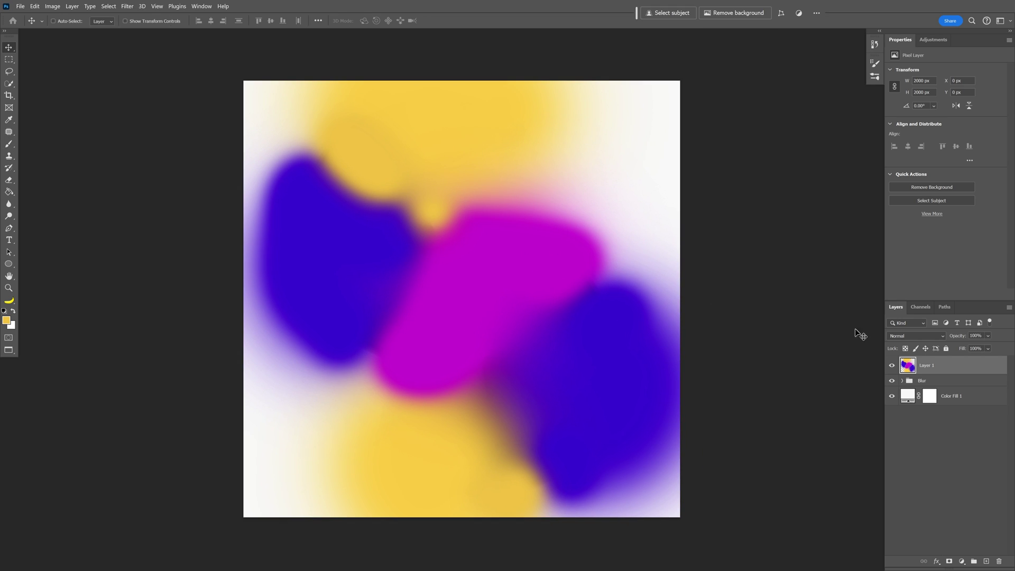
Rename the painted layer Colors and convert it to a smart object
double_click(930, 366)
type("Colors")
right_click(947, 365)
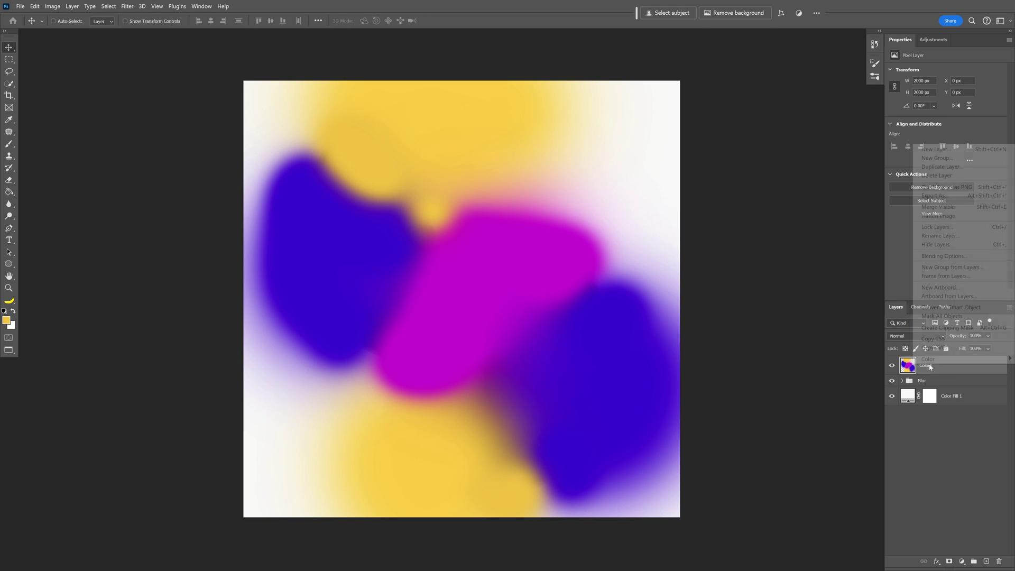
left_click(965, 311)
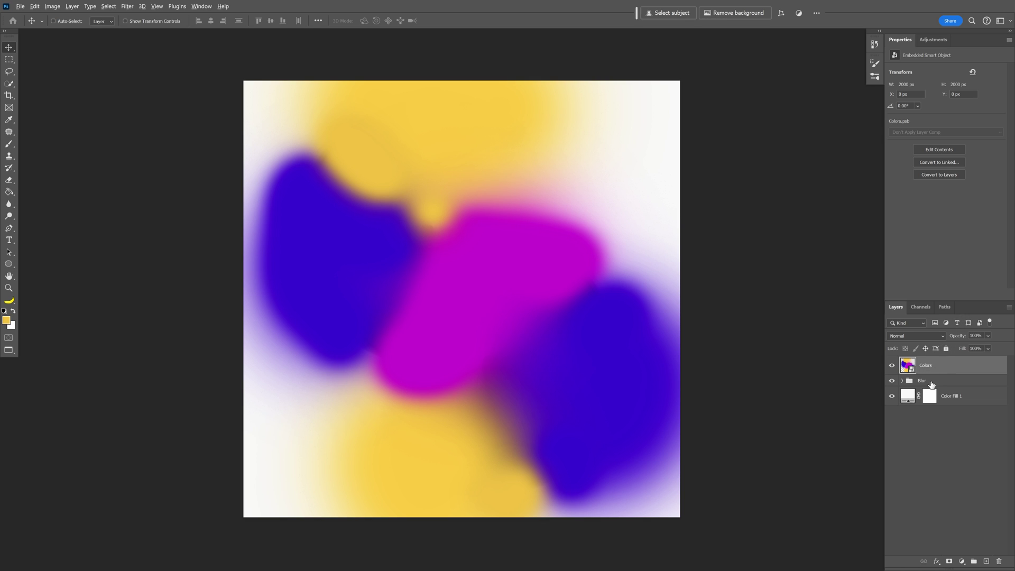
Clip the Colors layer to the Blur group so the tints fill the S-swirl
left_click_drag(927, 367, 944, 375)
left_click_drag(943, 374, 943, 374)
scroll(391, 256, "up", 1)
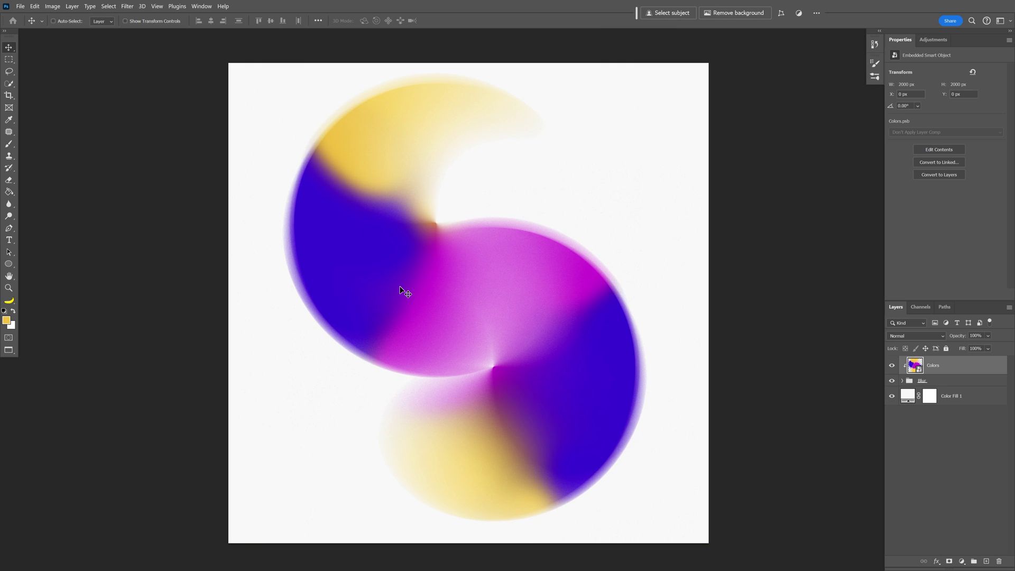
scroll(480, 298, "up", 1)
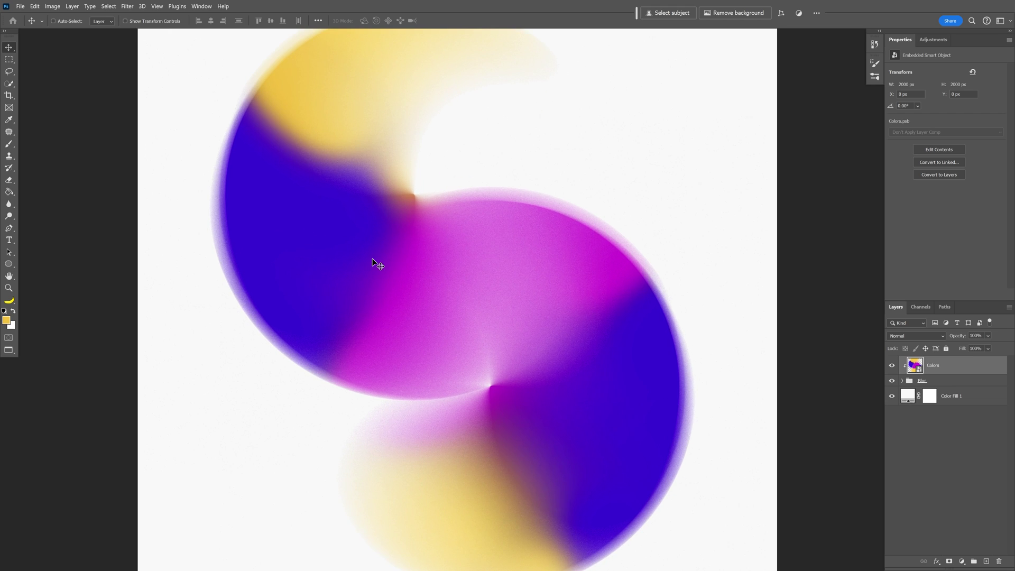
scroll(412, 229, "down", 1)
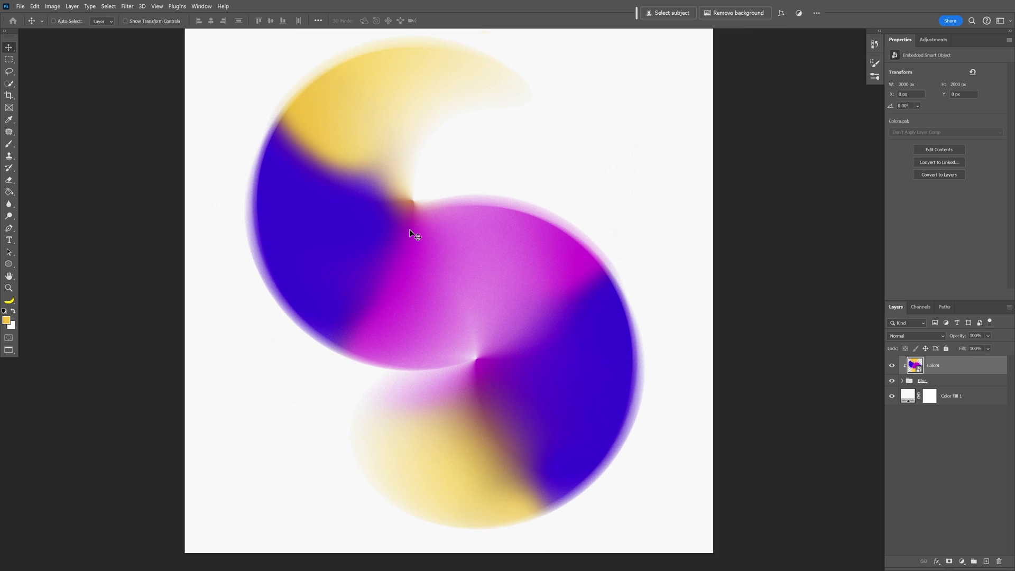
Apply a Radial Blur with amount 84 to the Colors smart object
left_click(126, 6)
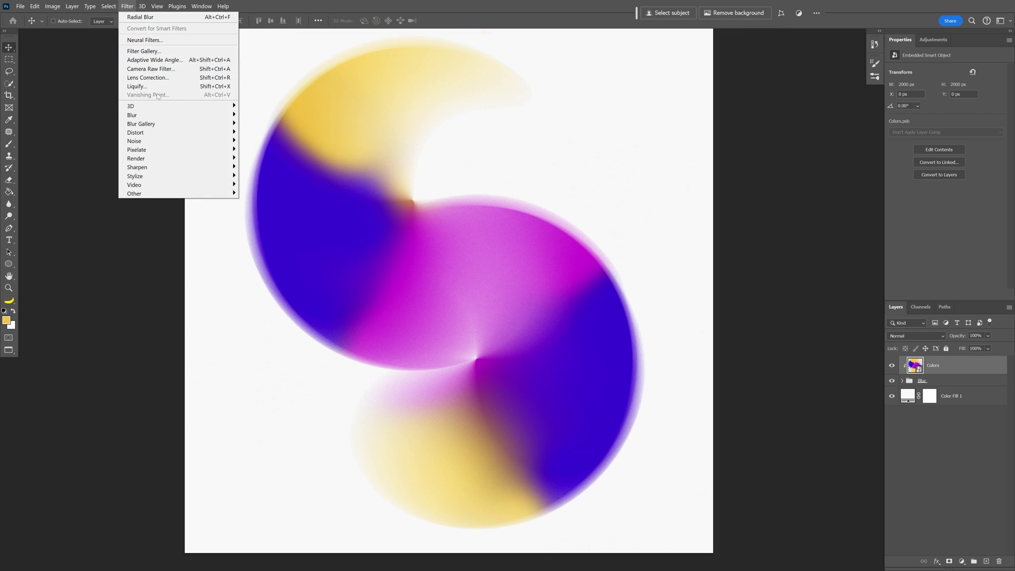
mouse_move(184, 119)
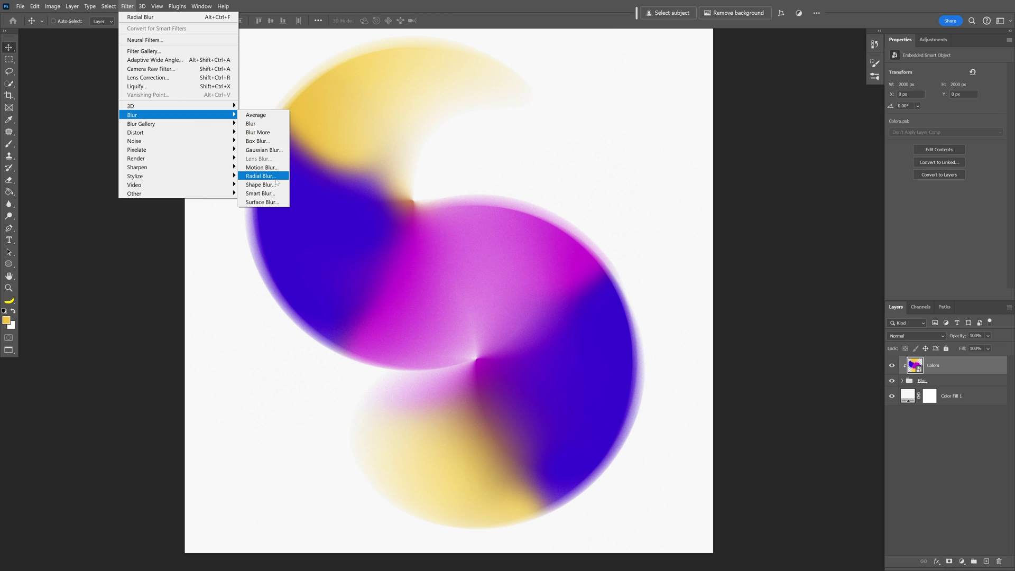
left_click(260, 176)
left_click_drag(665, 206, 660, 207)
left_click(692, 190)
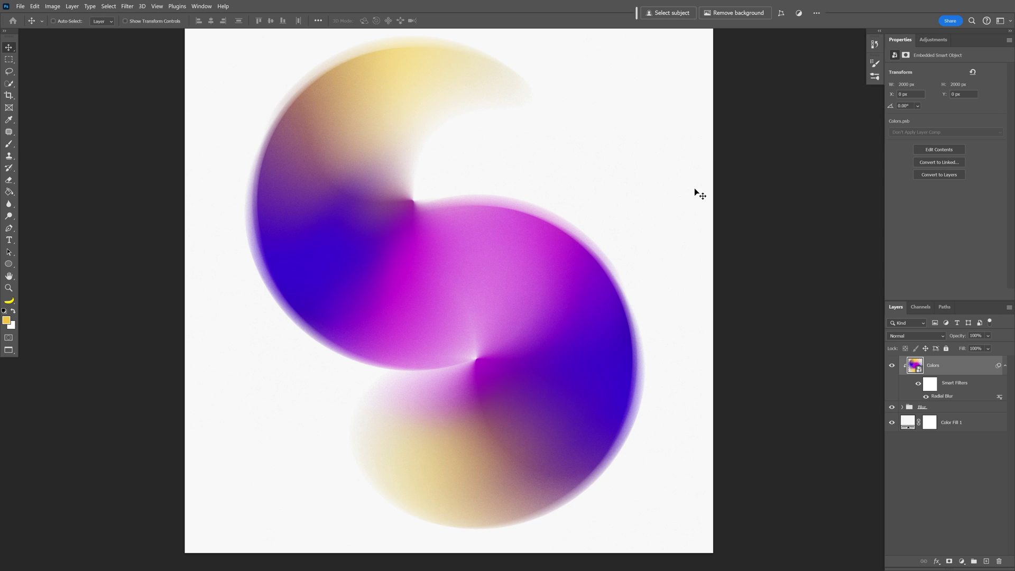
Add a Hue/Saturation adjustment layer with Saturation +16 and Hue left at 0
left_click(933, 41)
left_click(924, 143)
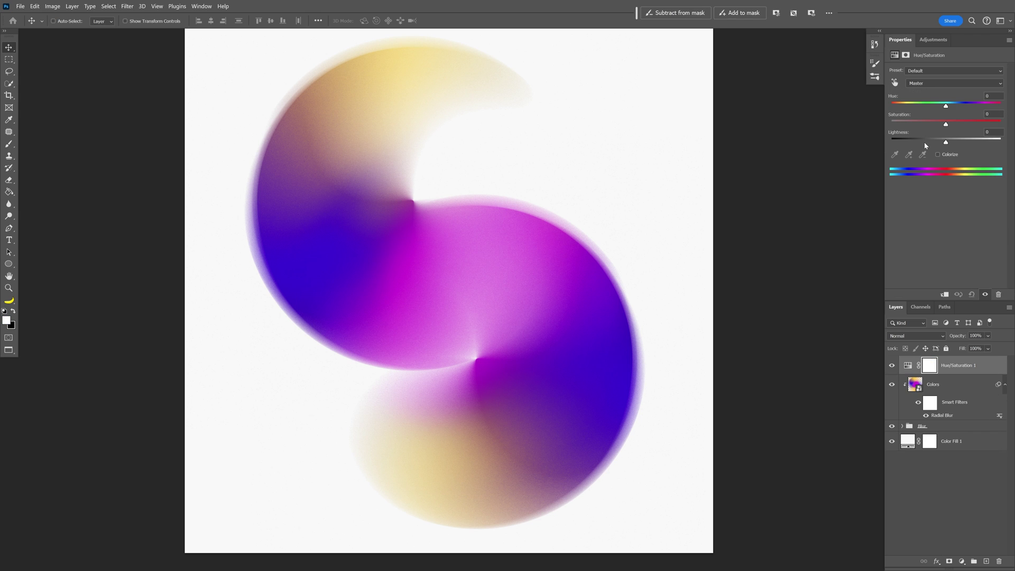
left_click_drag(950, 124, 971, 123)
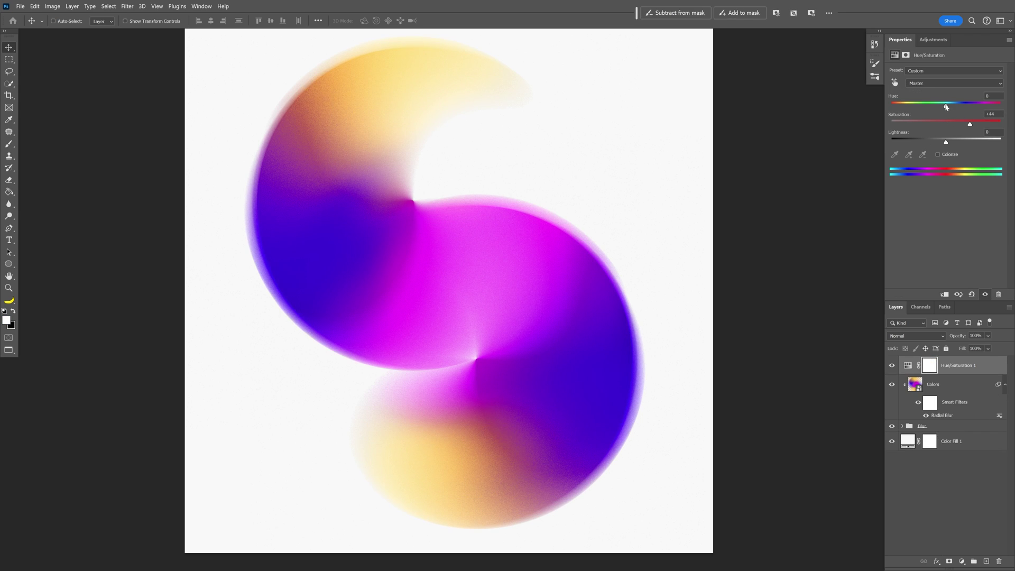
mouse_move(945, 107)
left_mouse_down()
mouse_move(935, 107)
mouse_move(954, 108)
left_mouse_up()
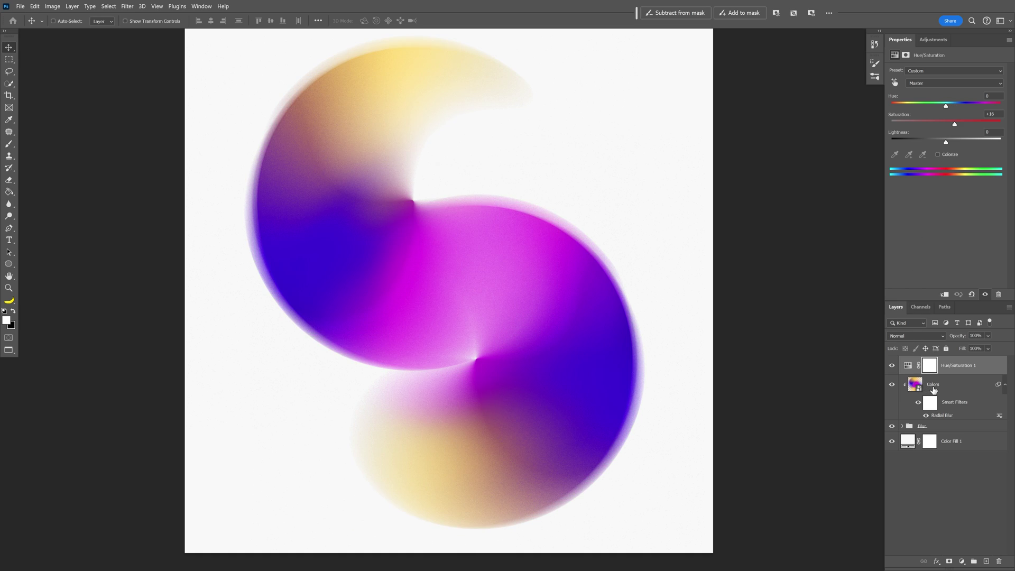
Paint two red brush blobs over the colour shapes inside the Colors smart object
double_click(915, 386)
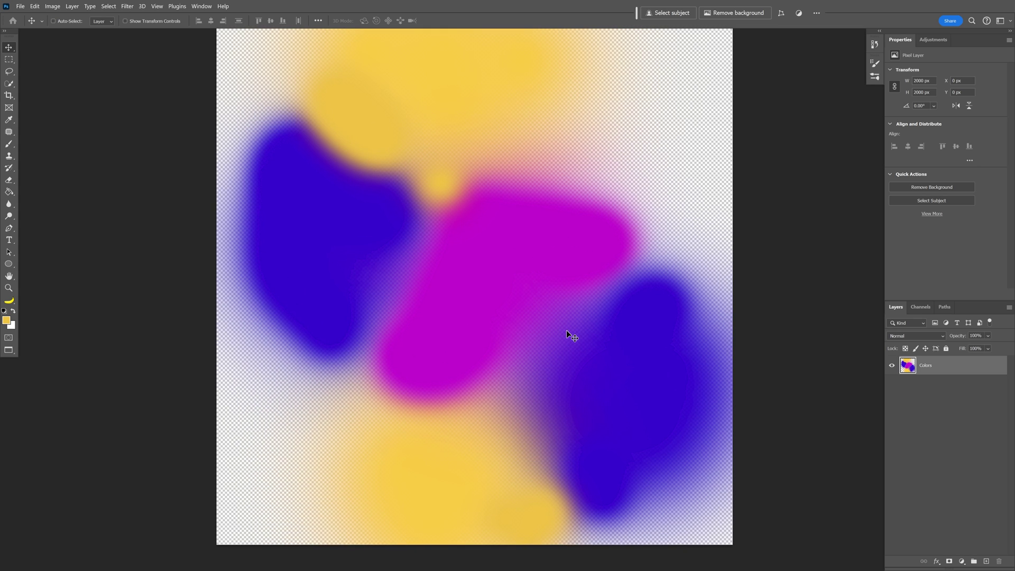
key("b")
left_click_drag(548, 329, 511, 388)
left_click_drag(389, 304, 363, 340)
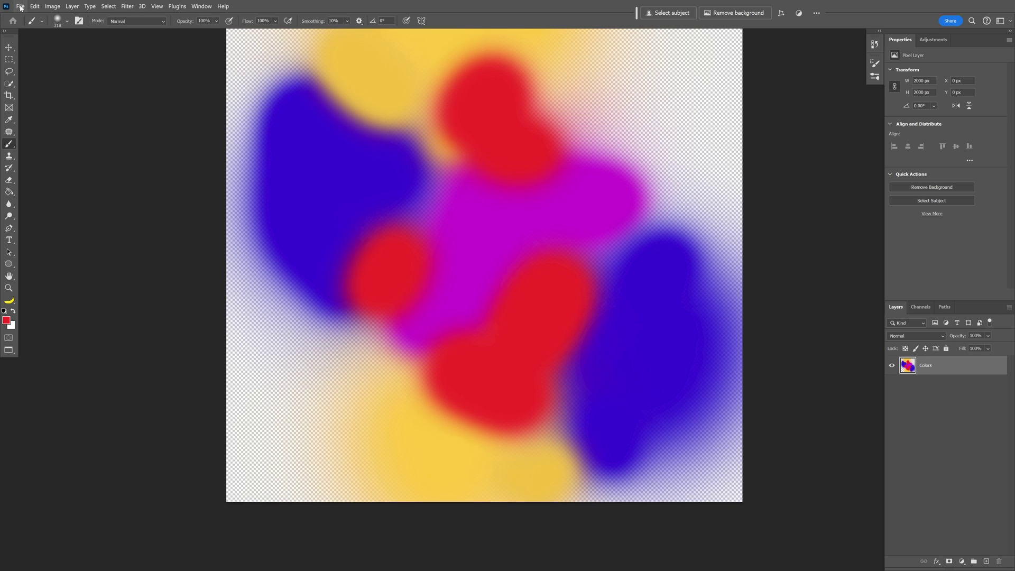
Save the edited smart object contents and return to the main swirl document
left_click(21, 7)
left_click(28, 107)
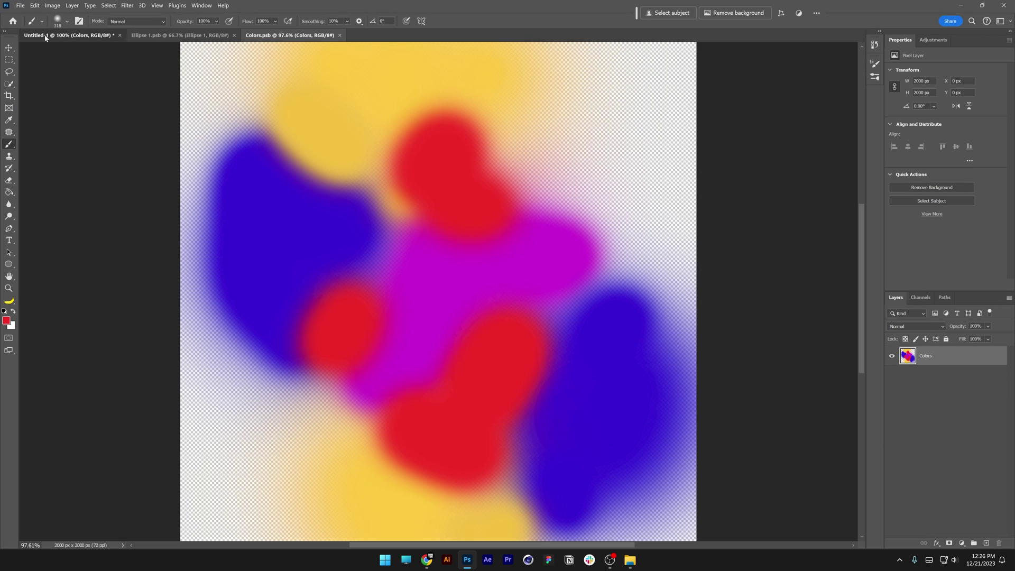
left_click(69, 35)
Add a Curves adjustment above Hue/Saturation 1 with a gentle S-curve for contrast
key("f")
scroll(477, 227, "down", 1)
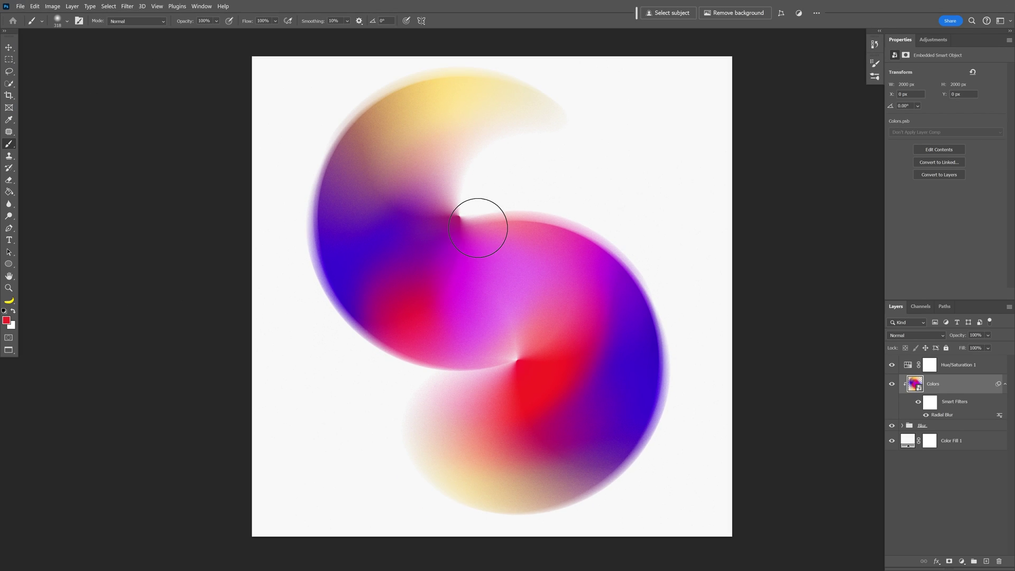
left_click(910, 366)
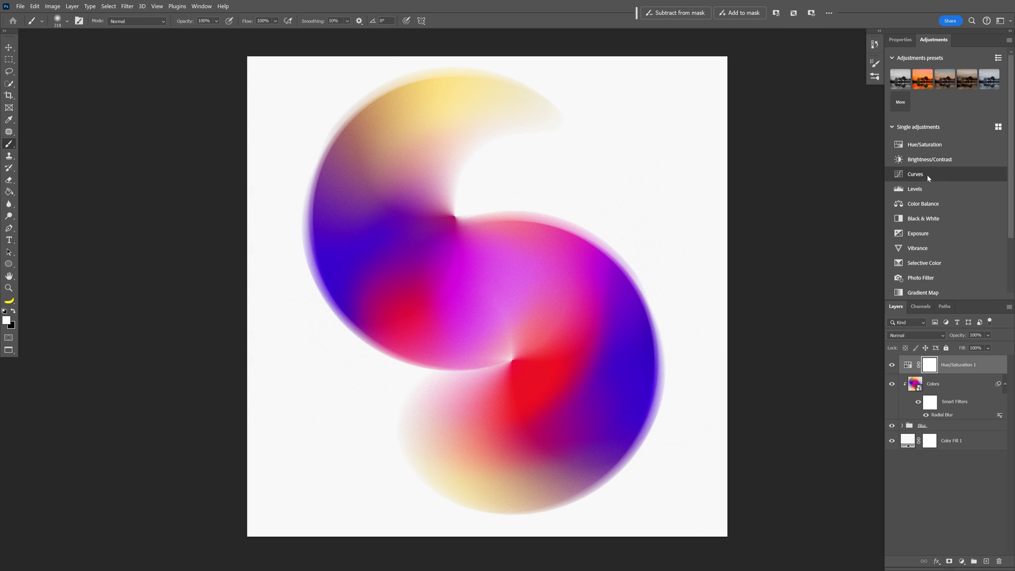
left_click(928, 175)
left_click_drag(933, 160, 966, 119)
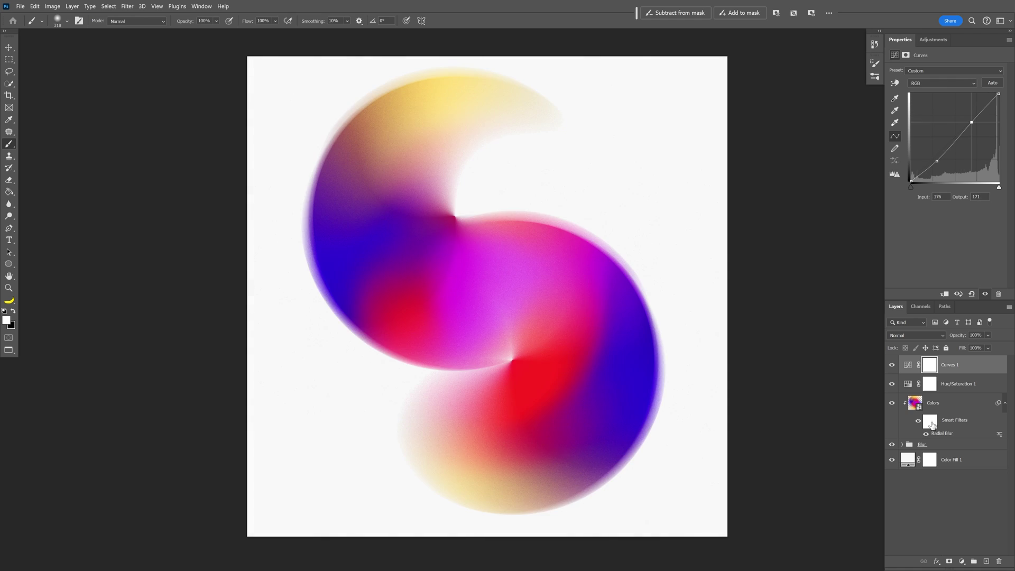
Raise the Radial Blur smart filter Amount to 81
double_click(942, 433)
left_click_drag(651, 202, 658, 202)
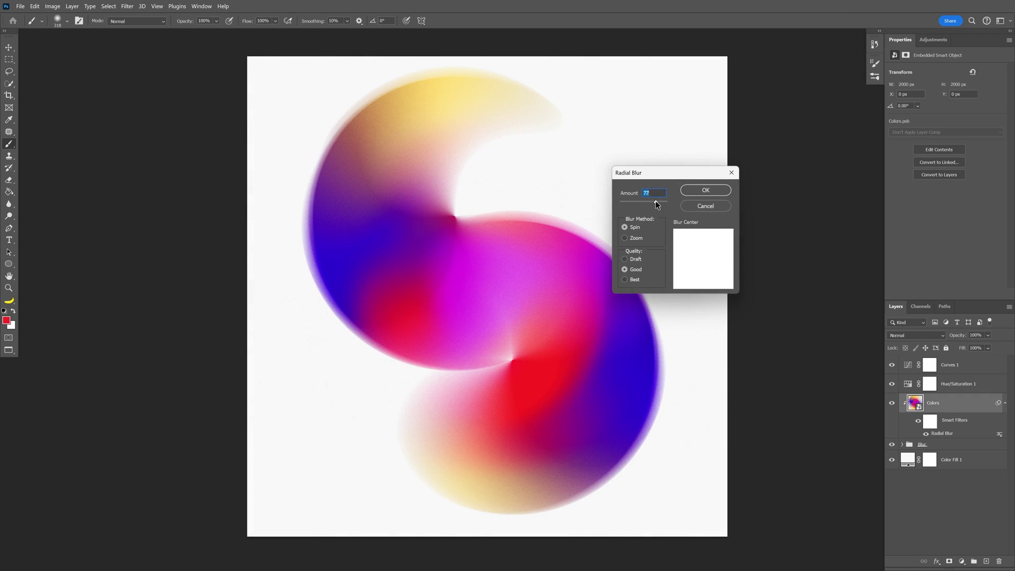
left_click(706, 190)
key("v")
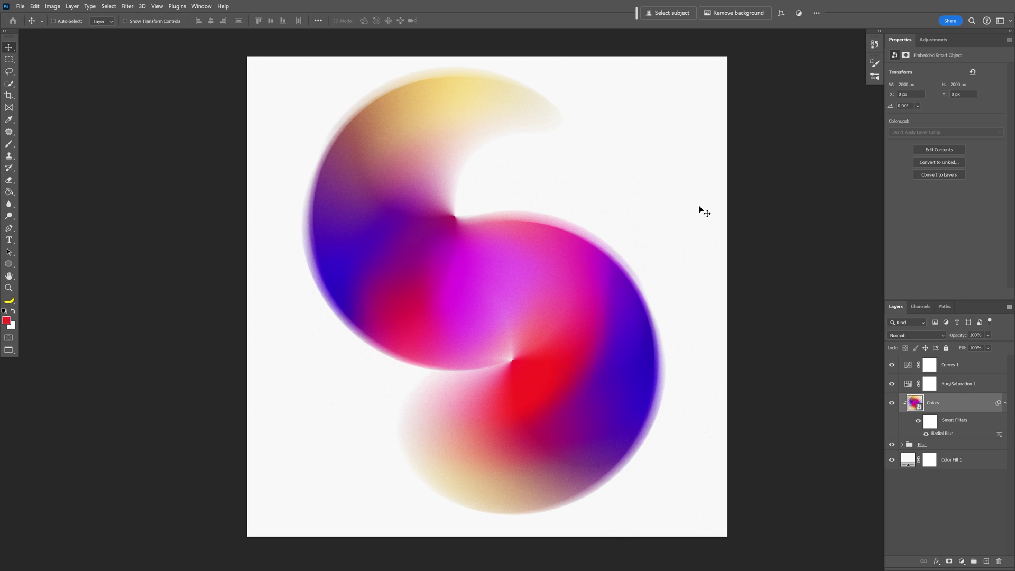
key("ctrl+plus")
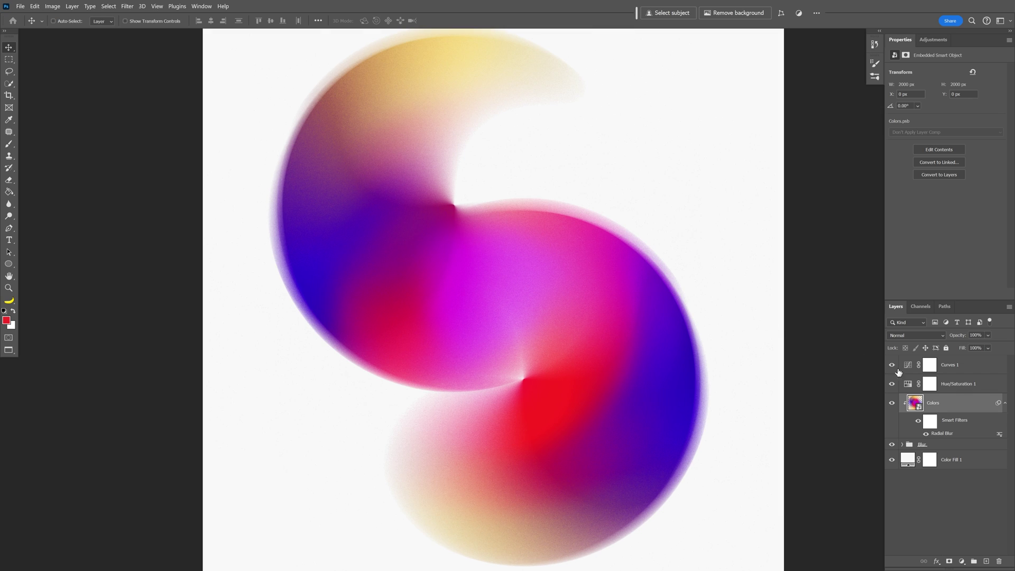
Apply Add Noise at 9.64% with Monochromatic unchecked to the Colors swirl
left_click(128, 6)
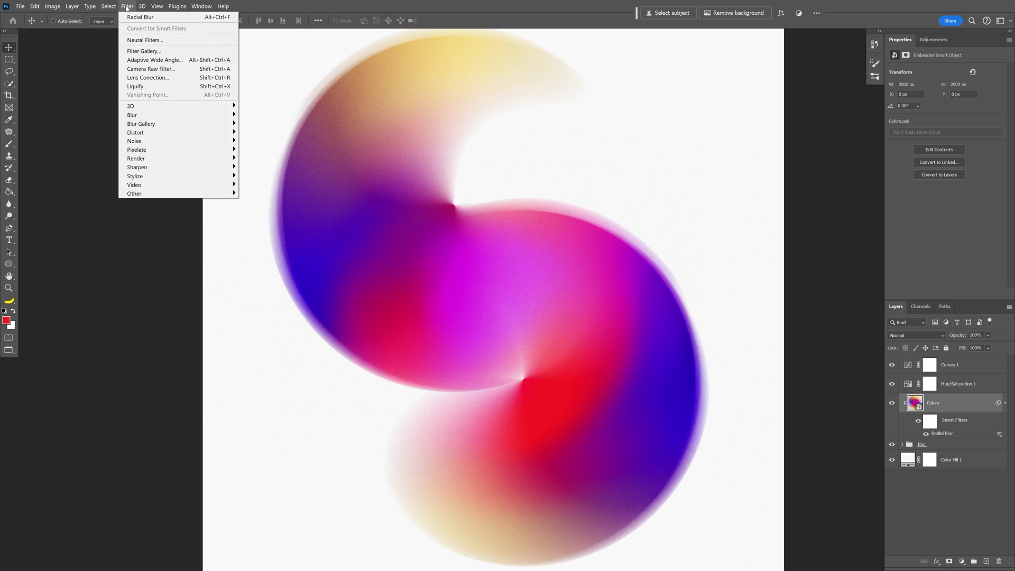
mouse_move(201, 141)
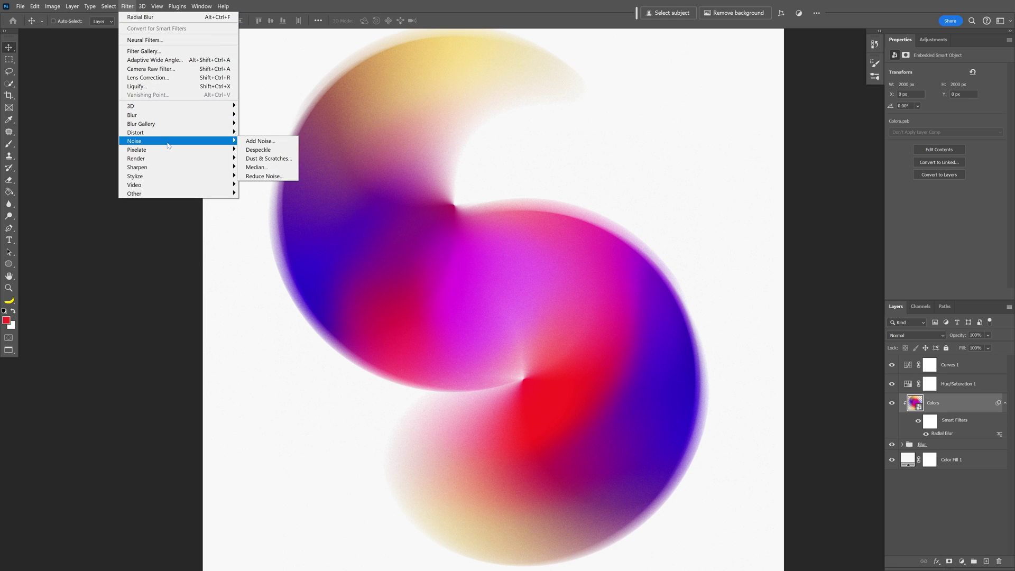
left_click(270, 139)
left_click(563, 314)
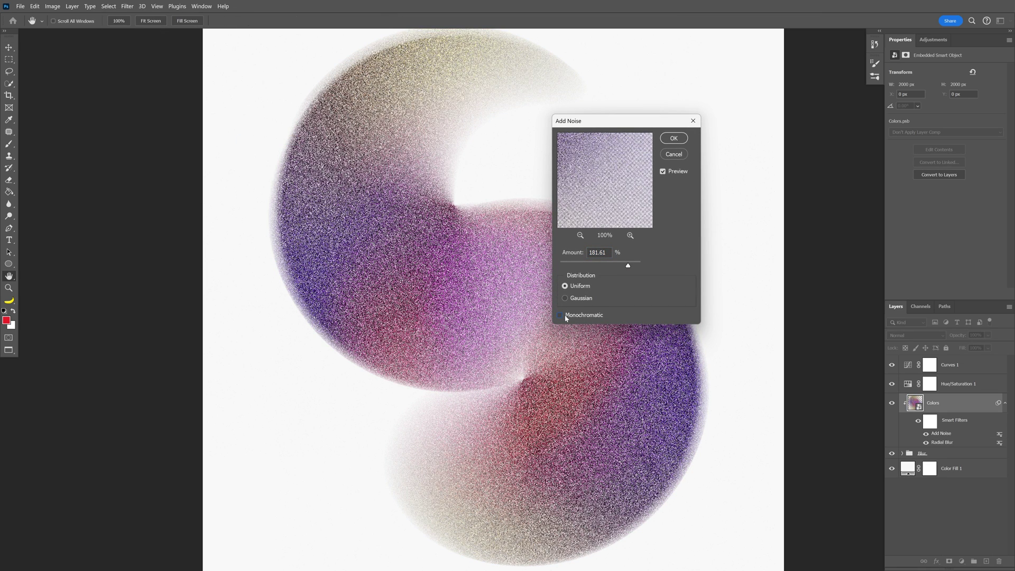
left_click_drag(607, 266, 571, 266)
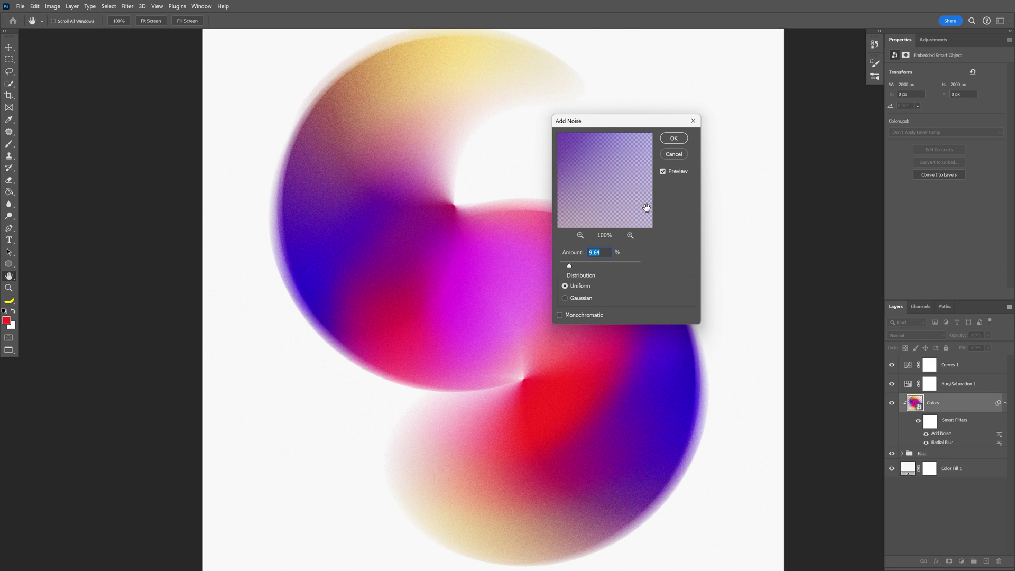
left_click(662, 172)
left_click(671, 139)
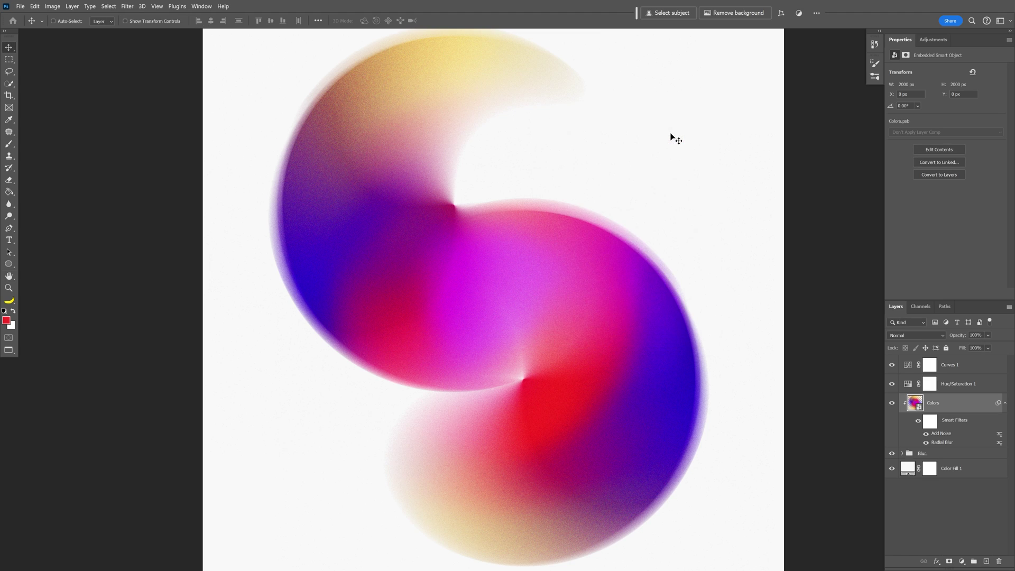